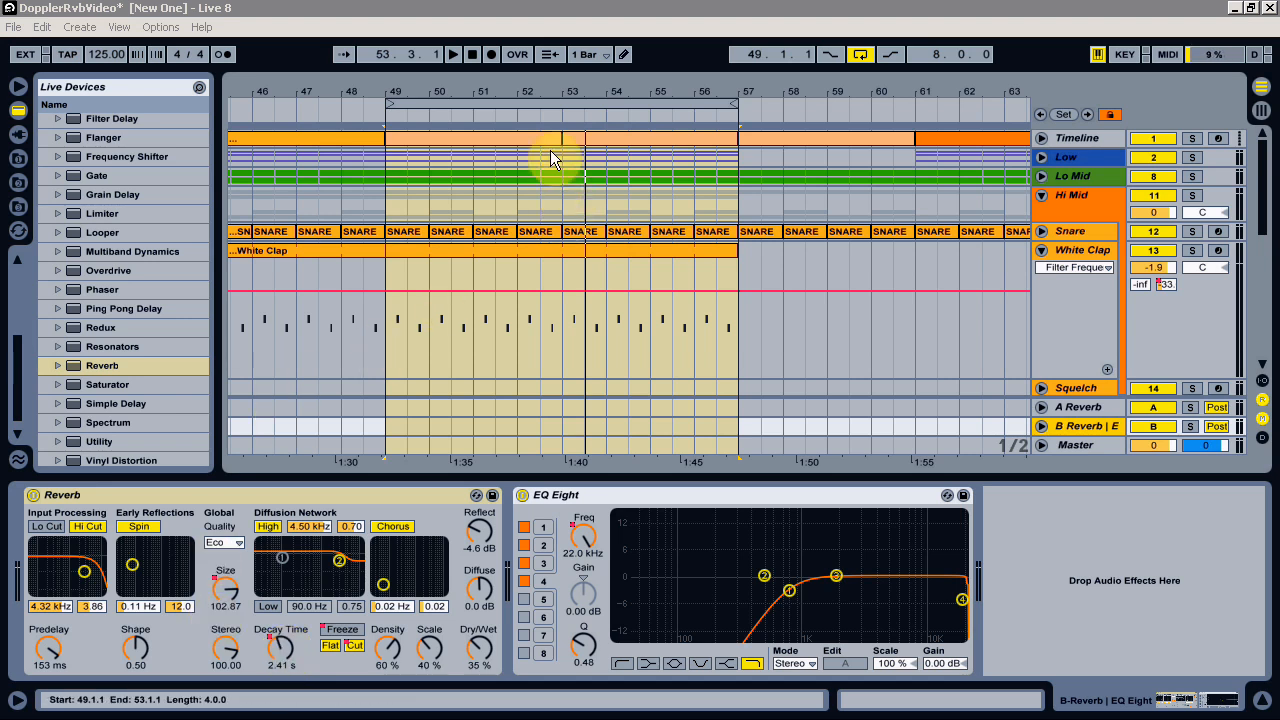
Play the looped section from bar 49 to bar 57 and stop playback
click(556, 104)
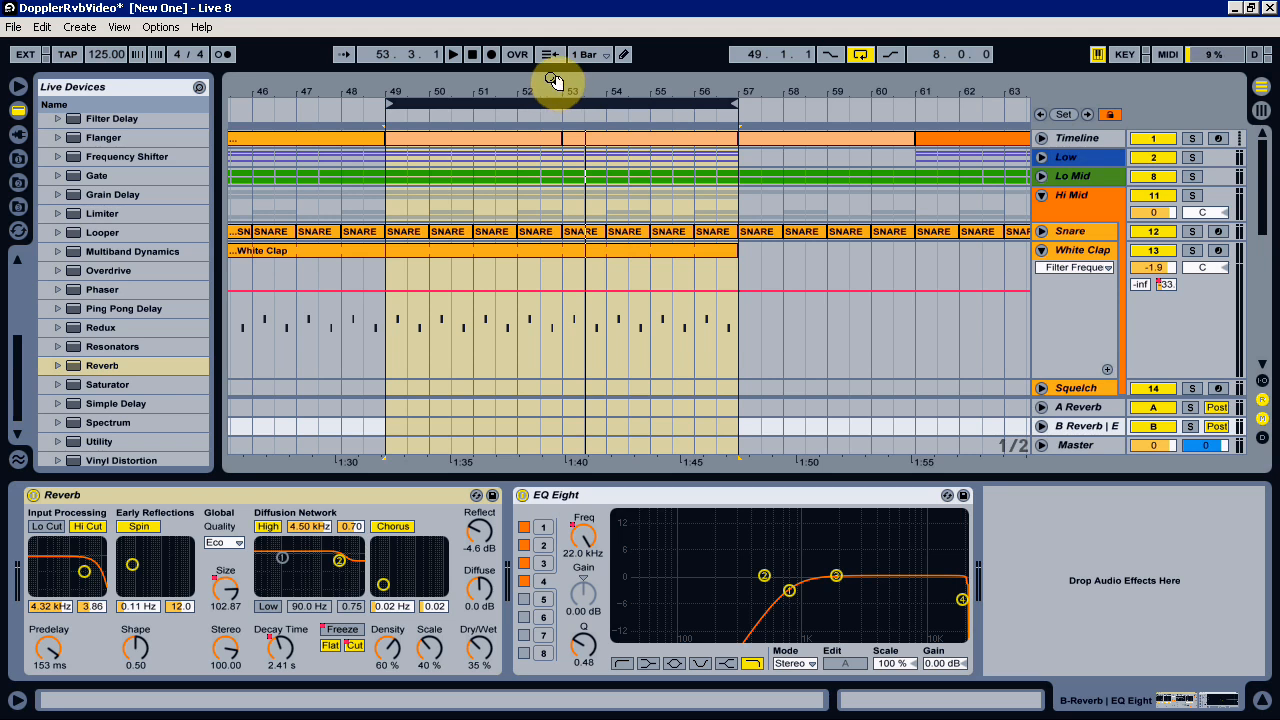
key(space)
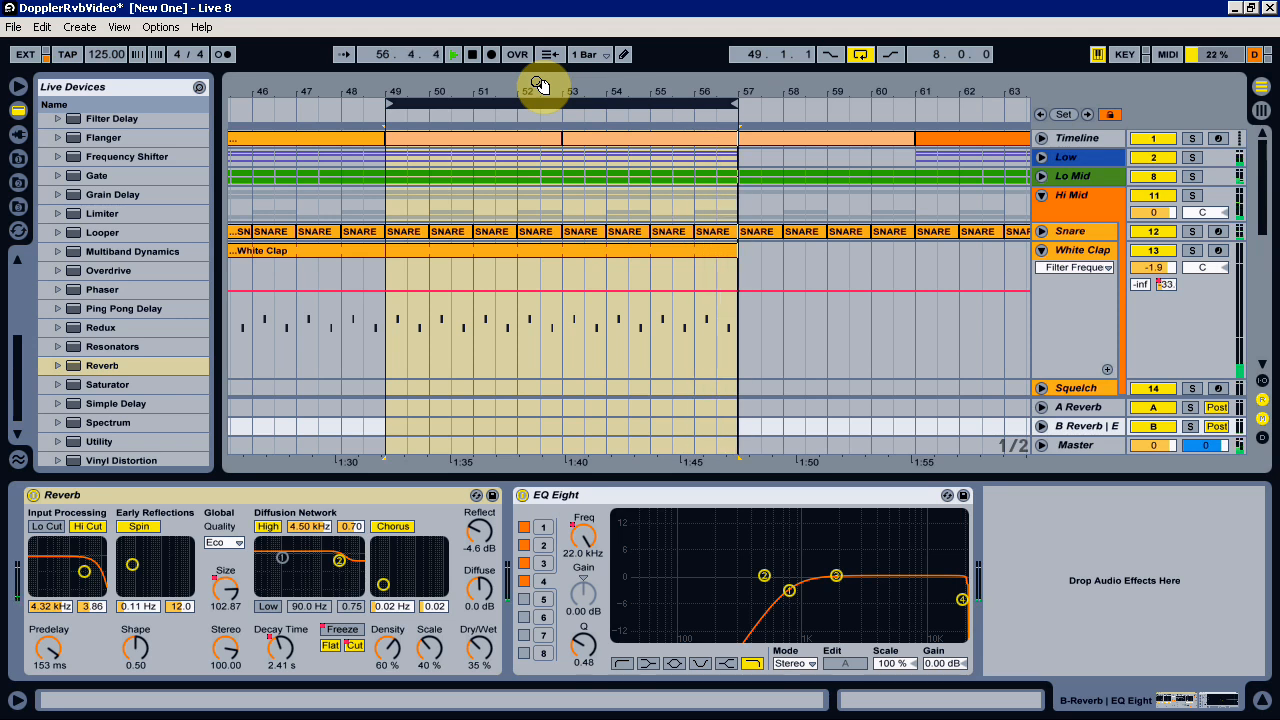
key(space)
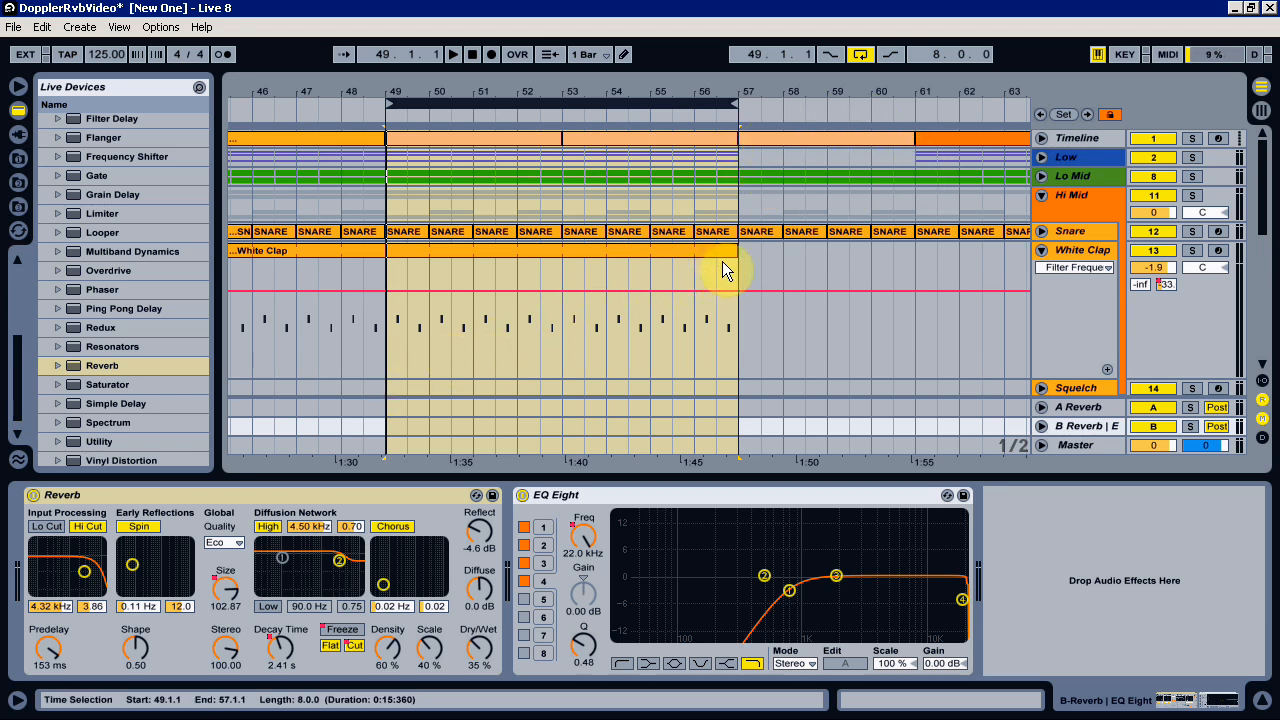
Display the White Clap's B-Reverb send automation, solo the track and play the loop from bar 49 to 57
click(1165, 285)
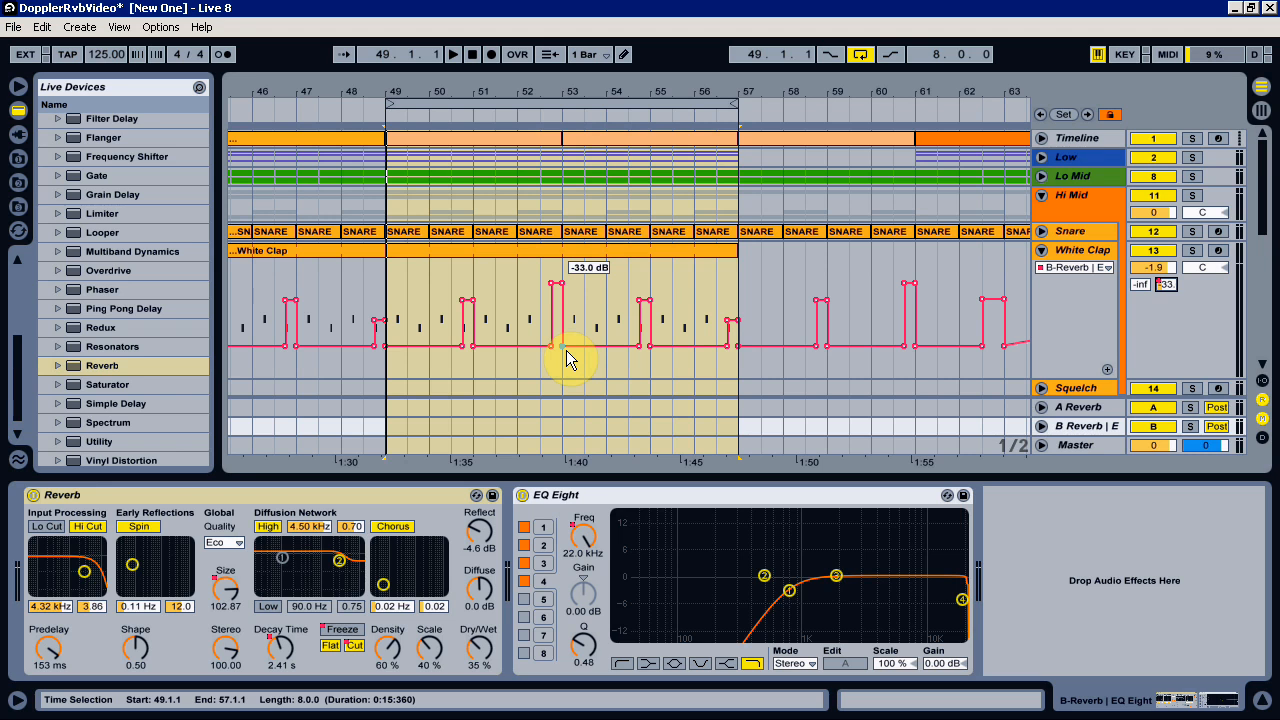
mouse_move(465, 300)
click(1191, 250)
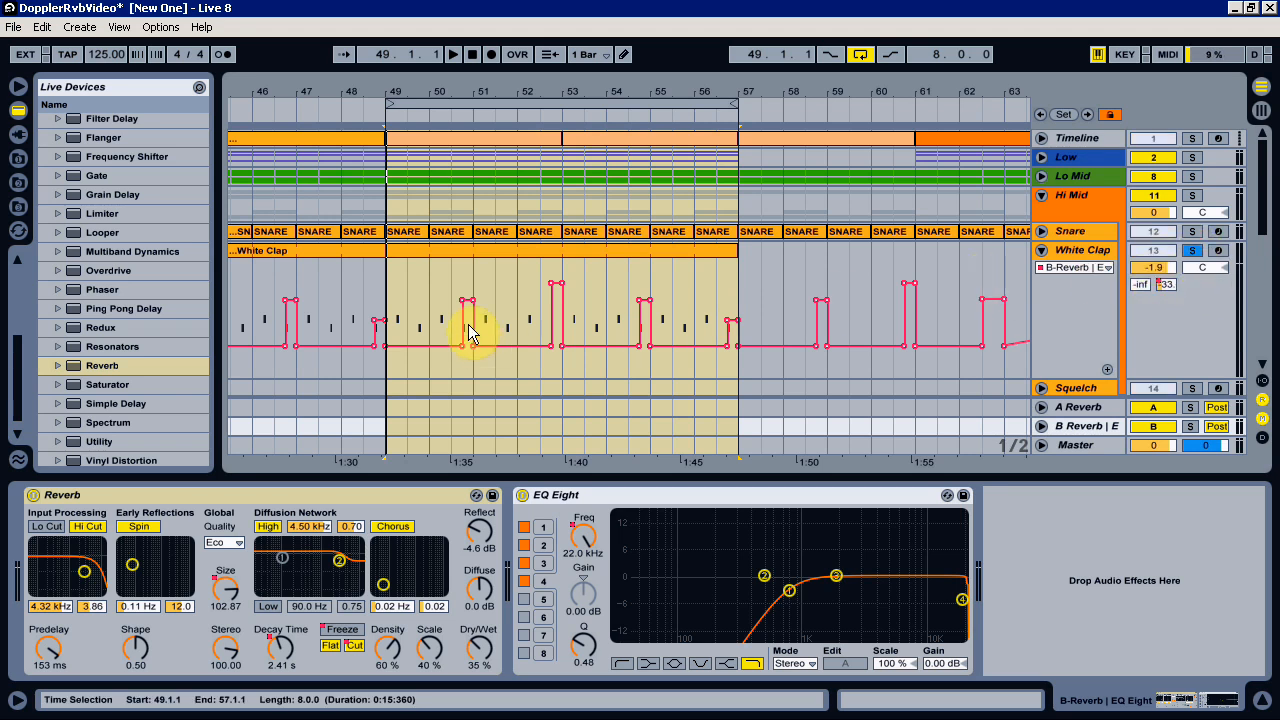
click(435, 108)
key(space)
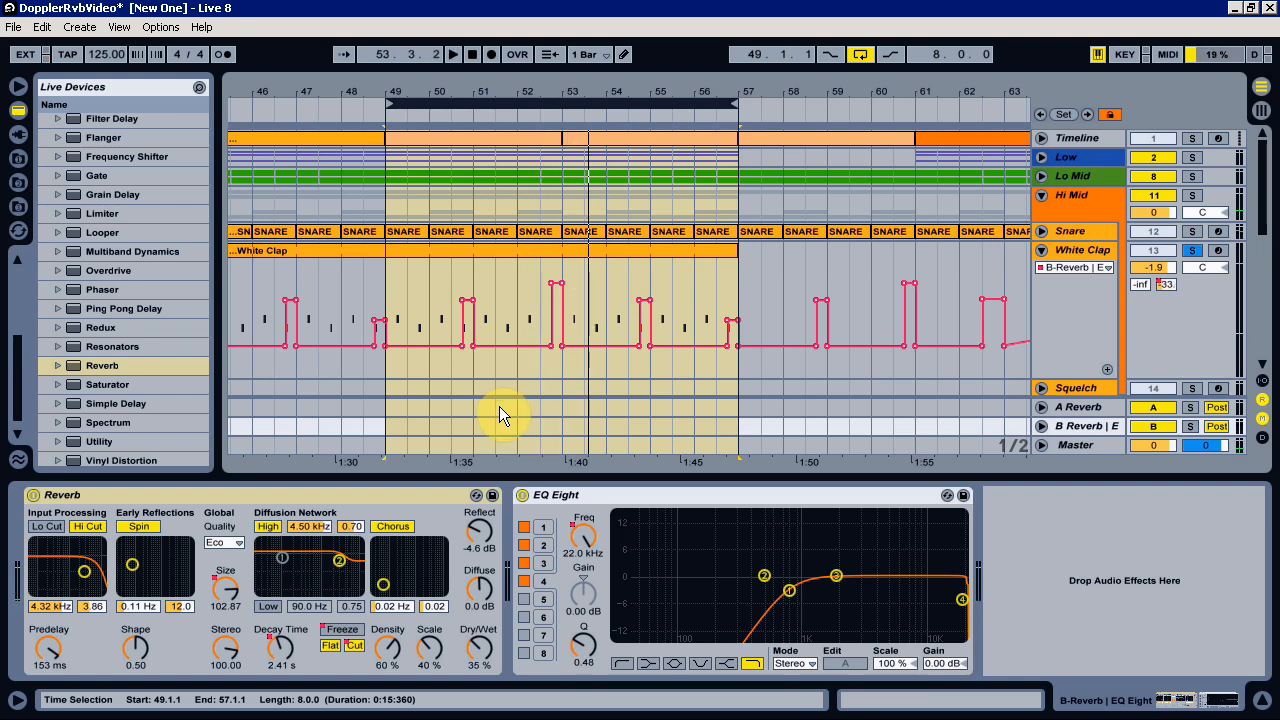
Insert a new return track after A Reverb and load the Reverb device onto it
click(1177, 345)
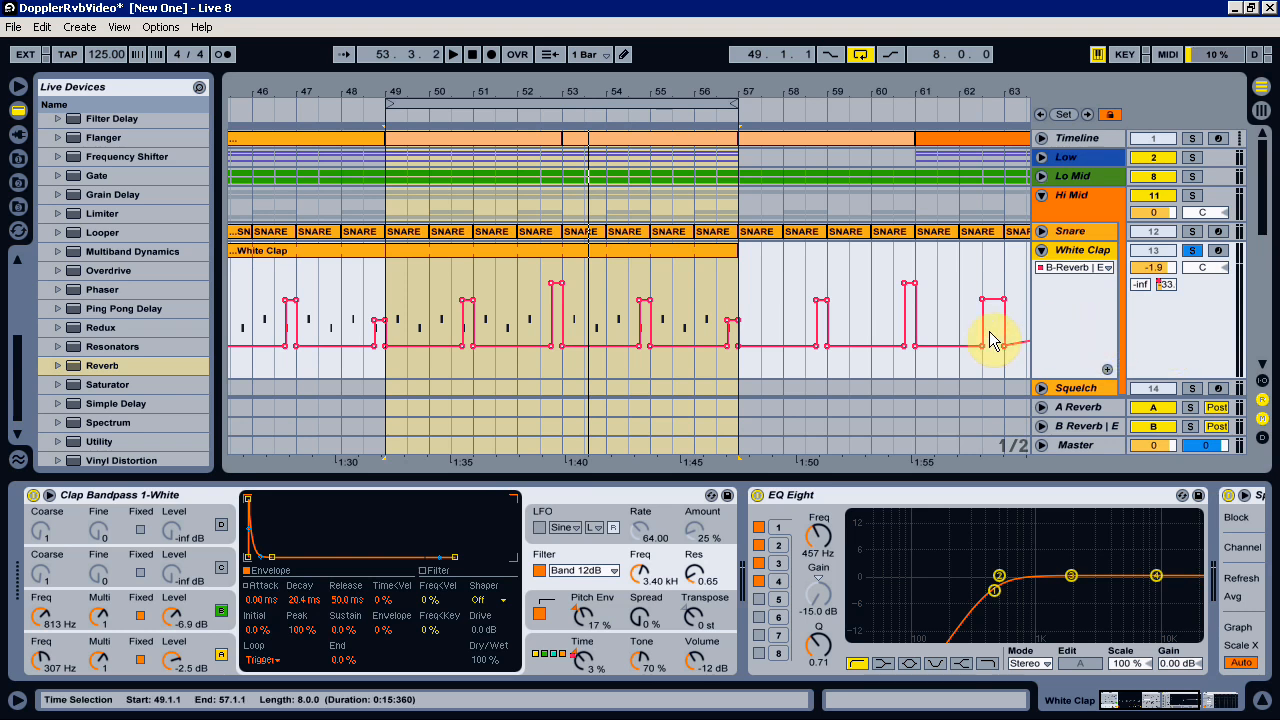
click(1065, 408)
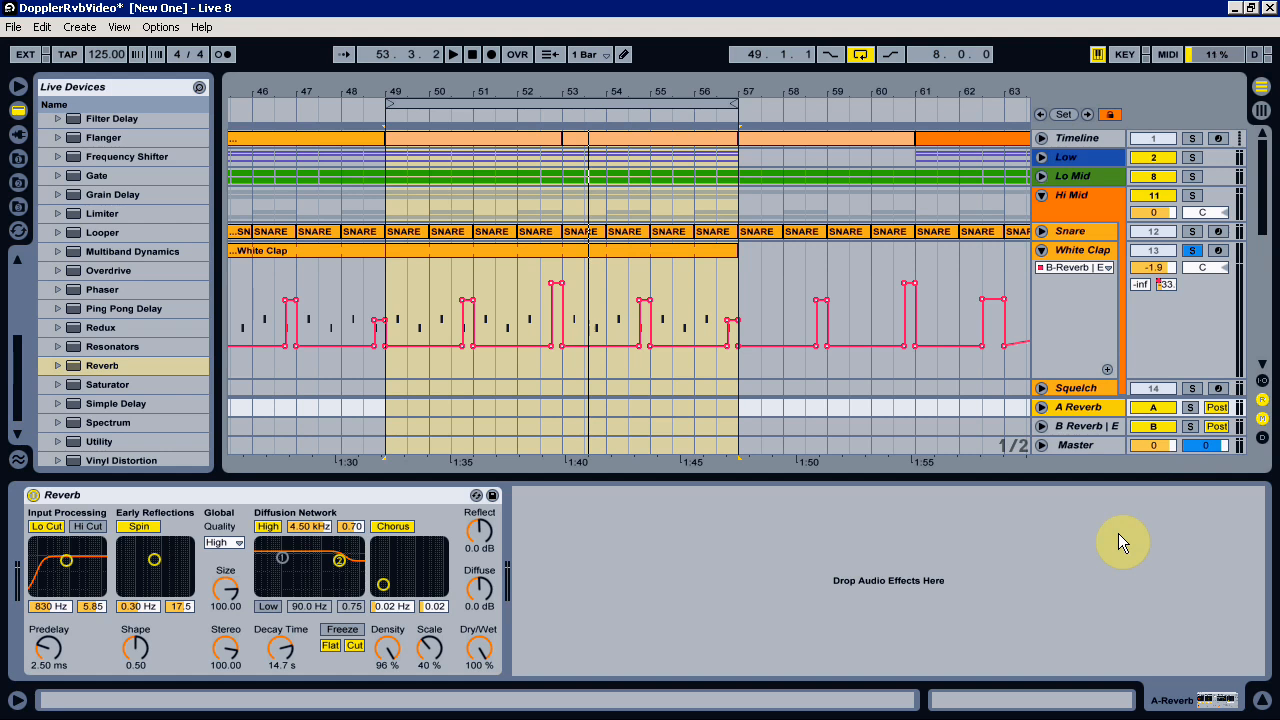
key(ctrl+alt+t)
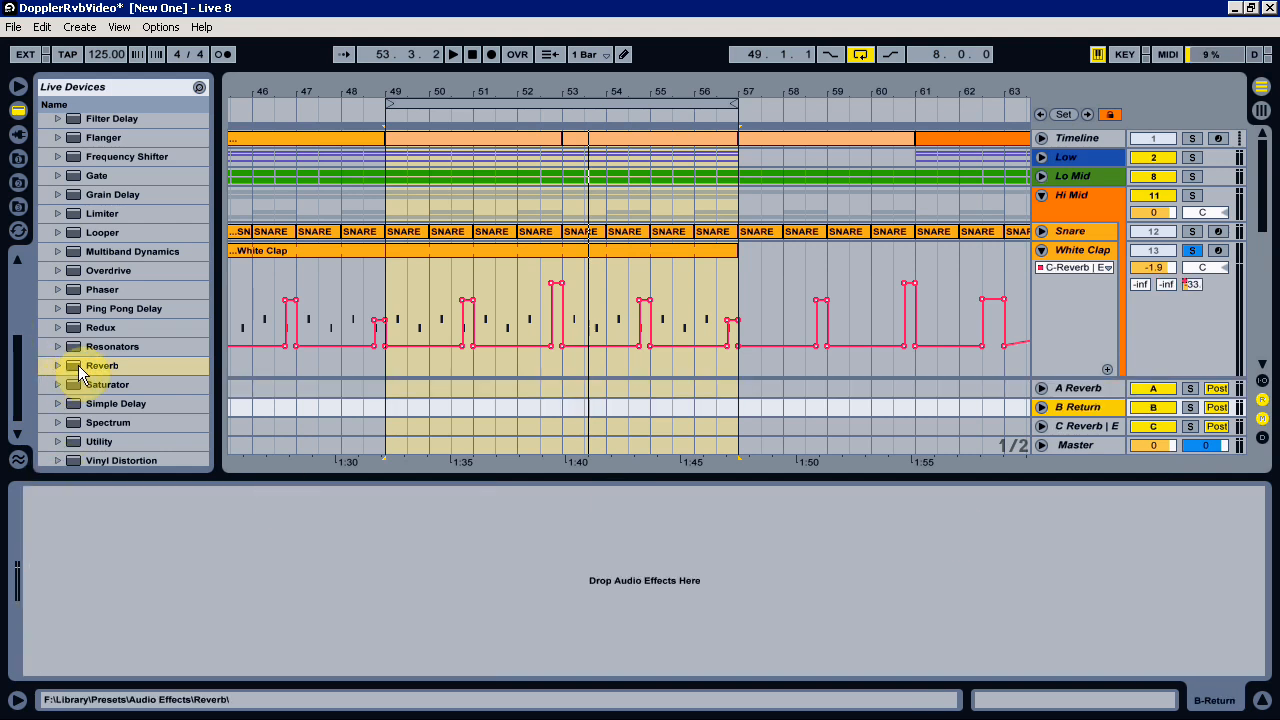
drag(75, 366, 212, 612)
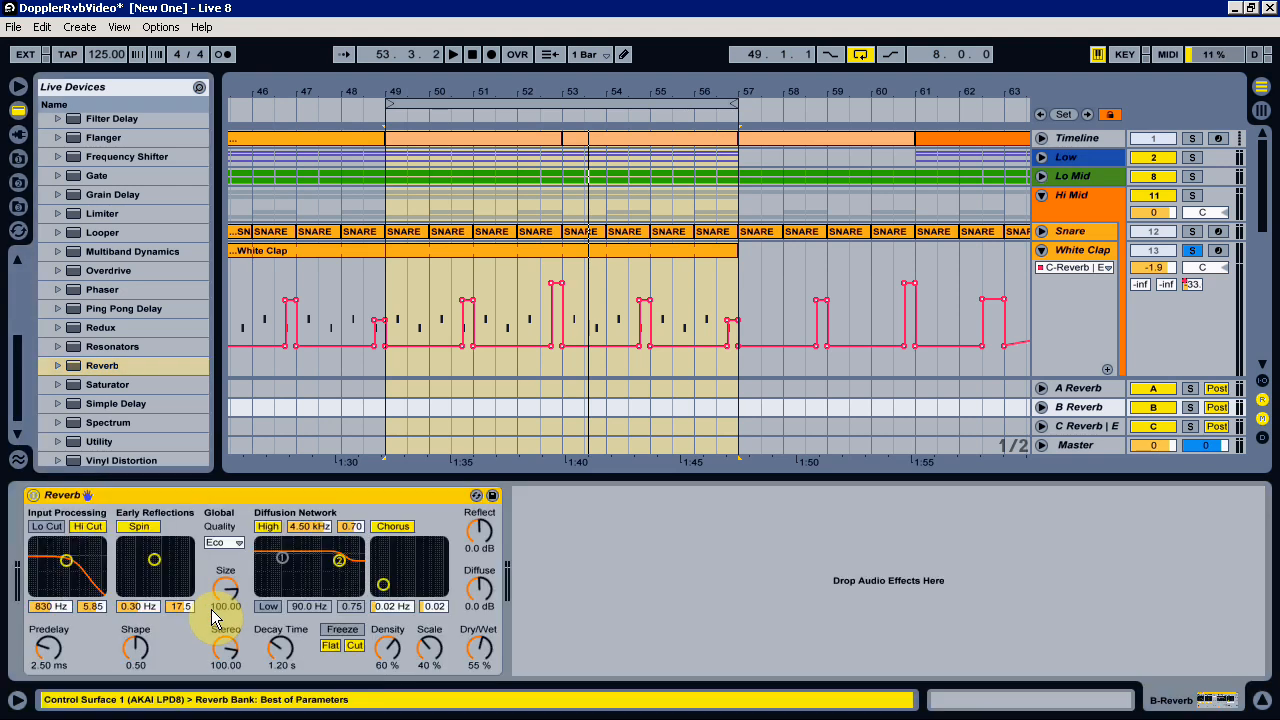
Set the new Reverb's decay time to 23.2 s, its dry/wet to 100 % and its global quality to High
drag(281, 673, 281, 588)
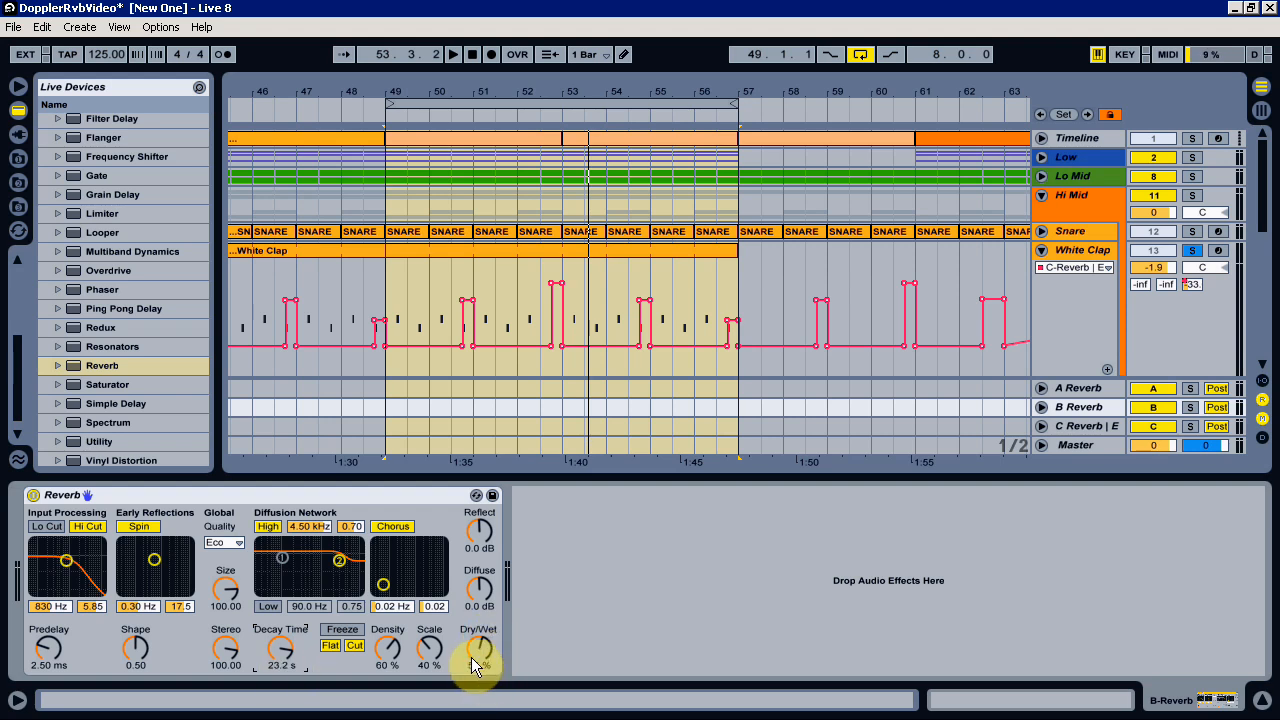
drag(471, 655, 471, 588)
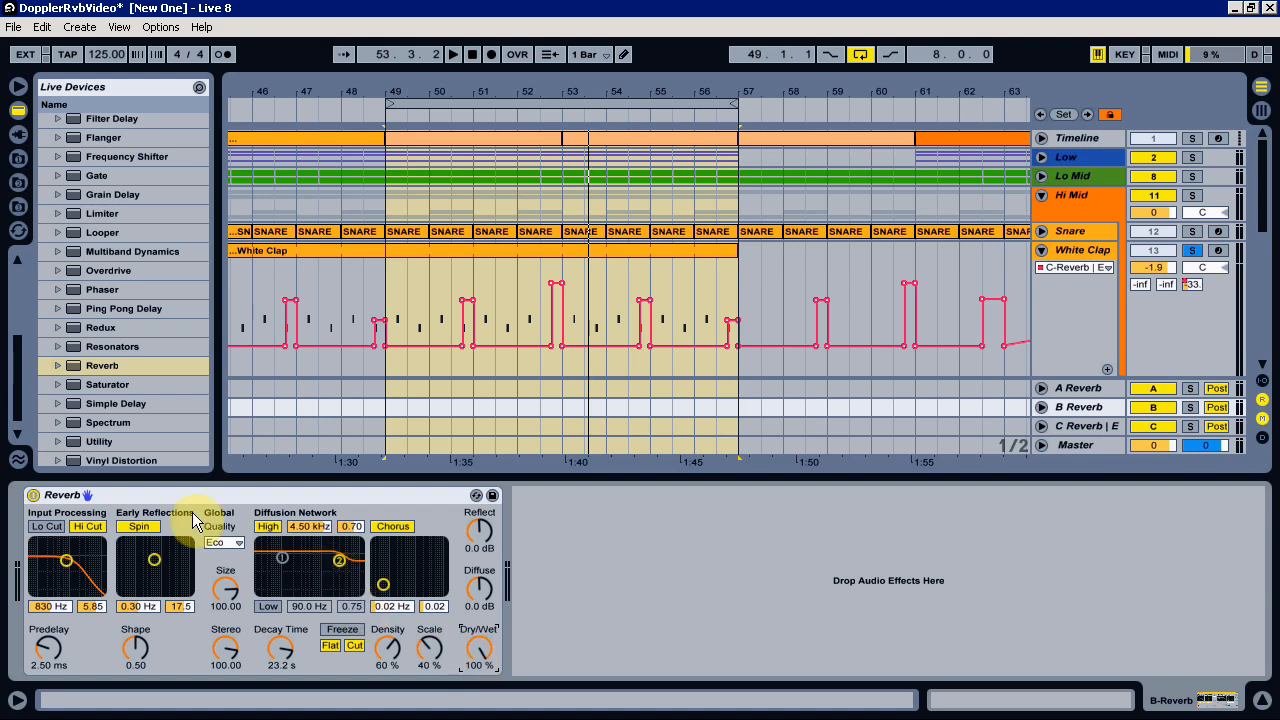
click(241, 544)
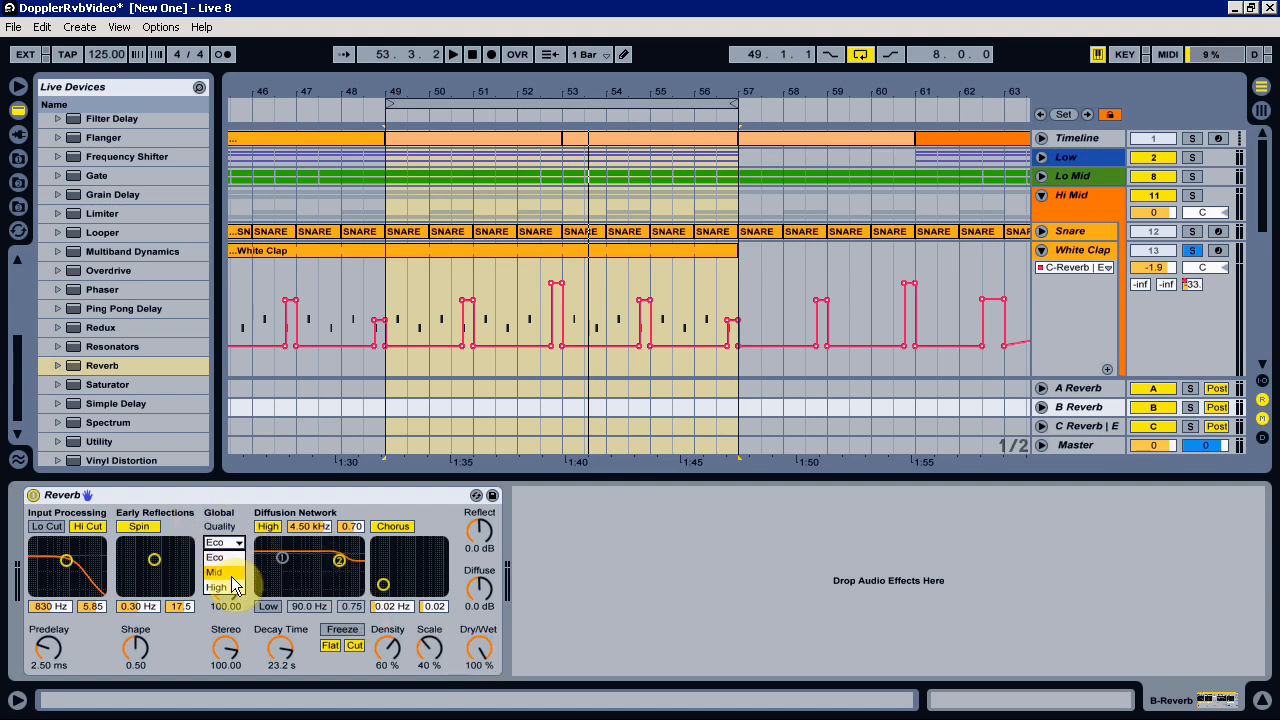
click(231, 586)
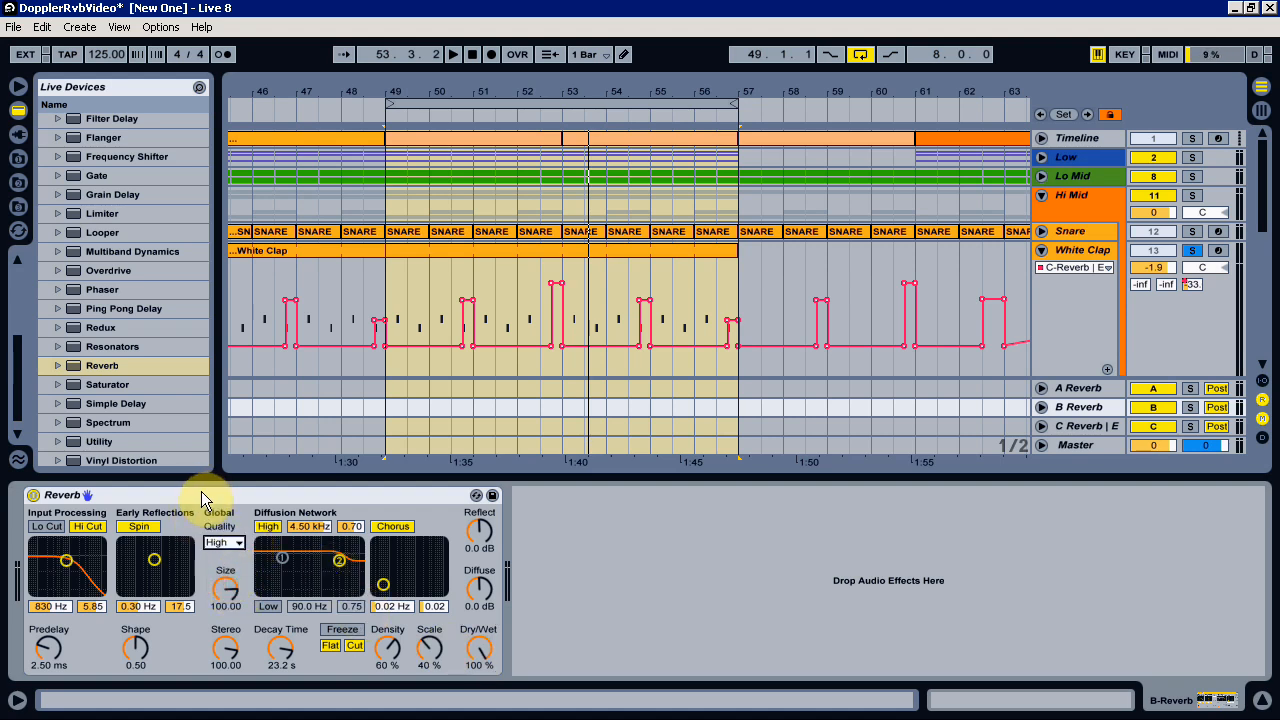
Enable the Reverb's Lo Cut and set its input filter to 325 Hz with a bandwidth of 5.64
click(46, 526)
drag(64, 560, 56, 562)
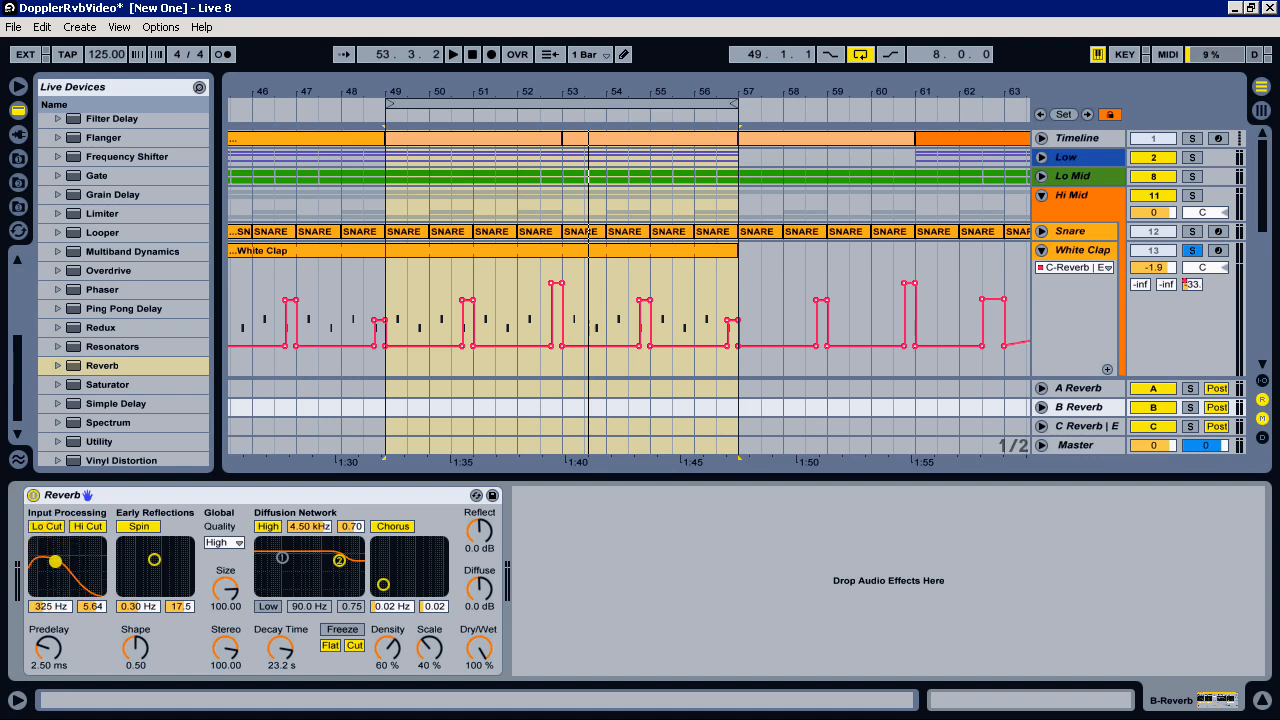
click(249, 495)
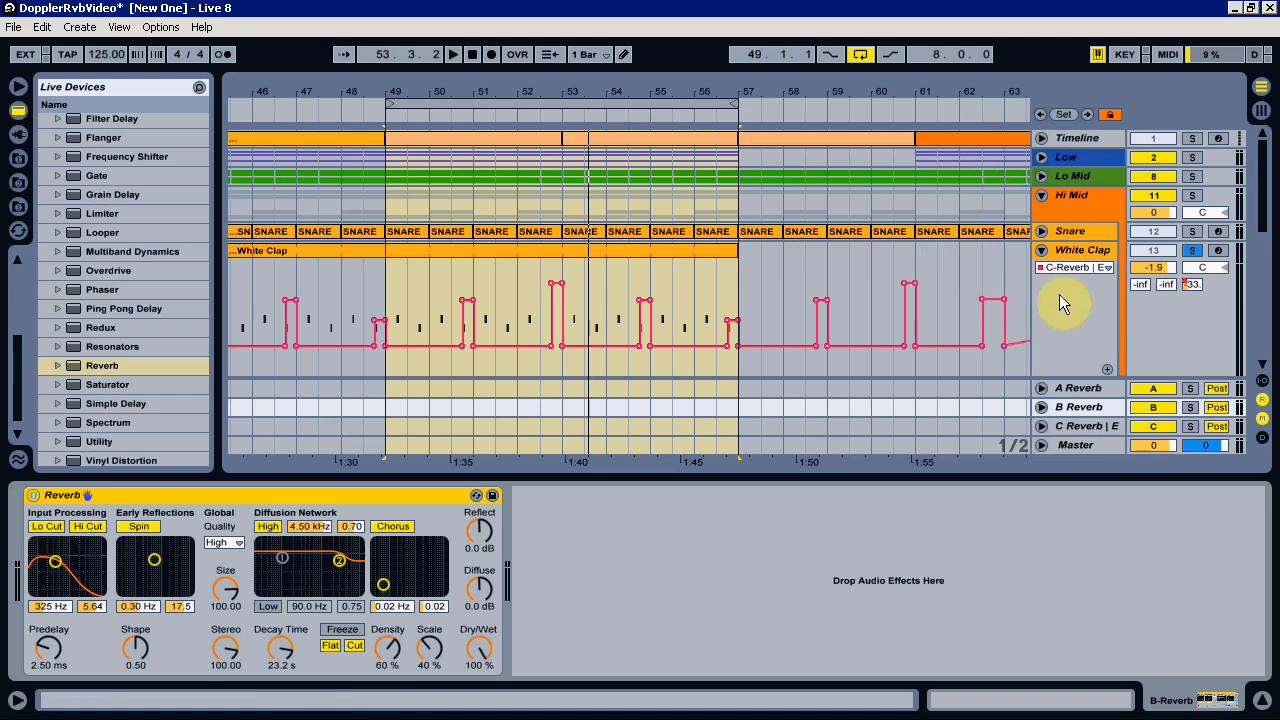
Make all parameters selectable for White Clap's automation and display its A-Reverb send and track volume envelopes
click(1143, 286)
click(1146, 269)
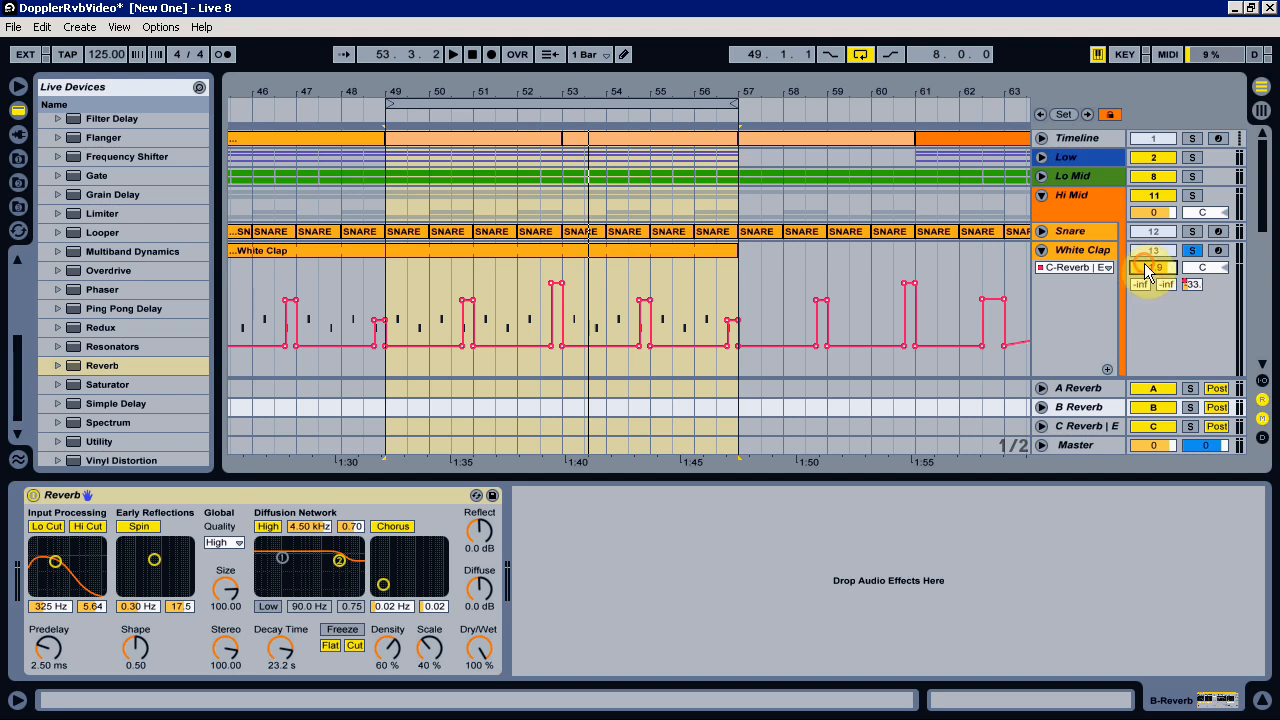
click(1202, 268)
click(1169, 285)
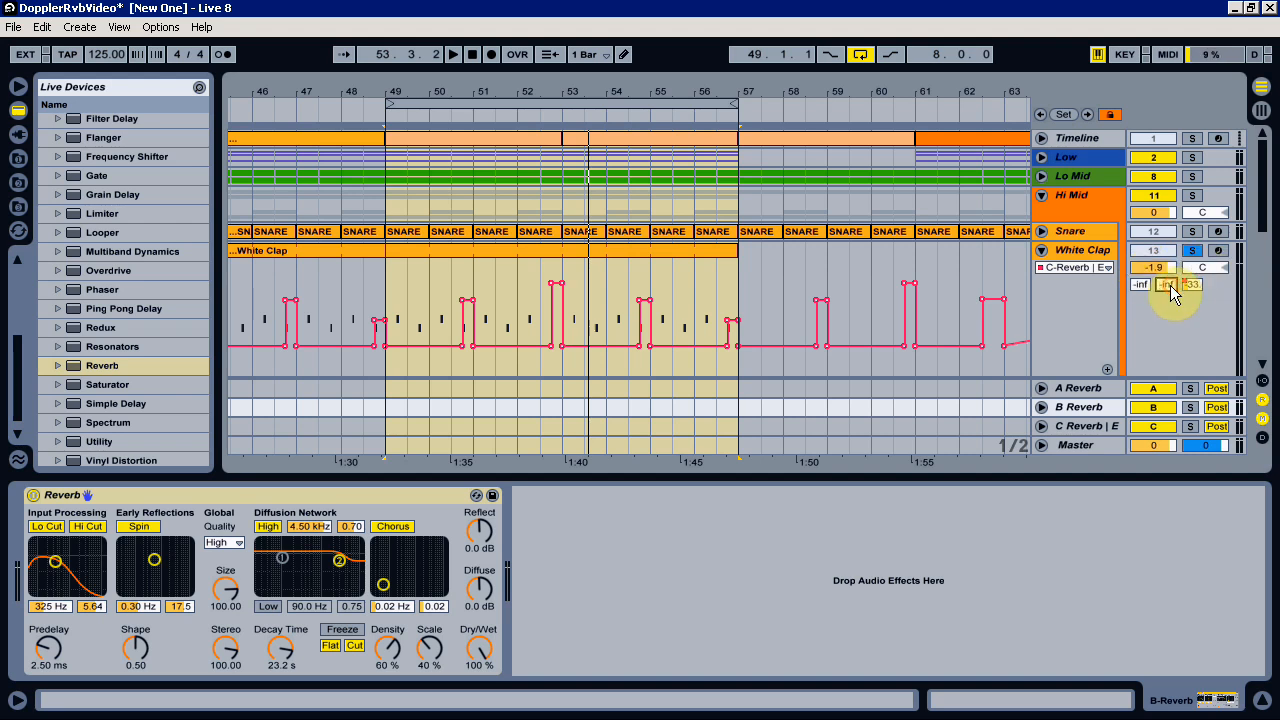
click(1104, 270)
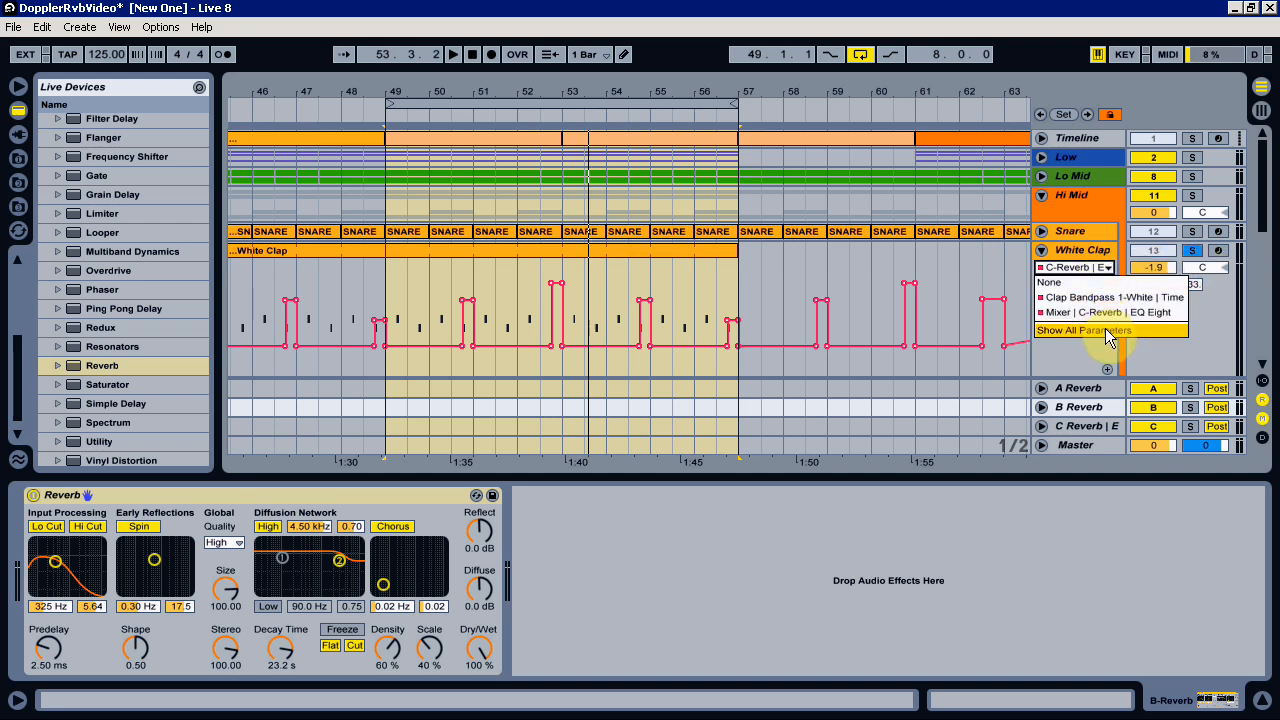
click(1106, 330)
click(1141, 285)
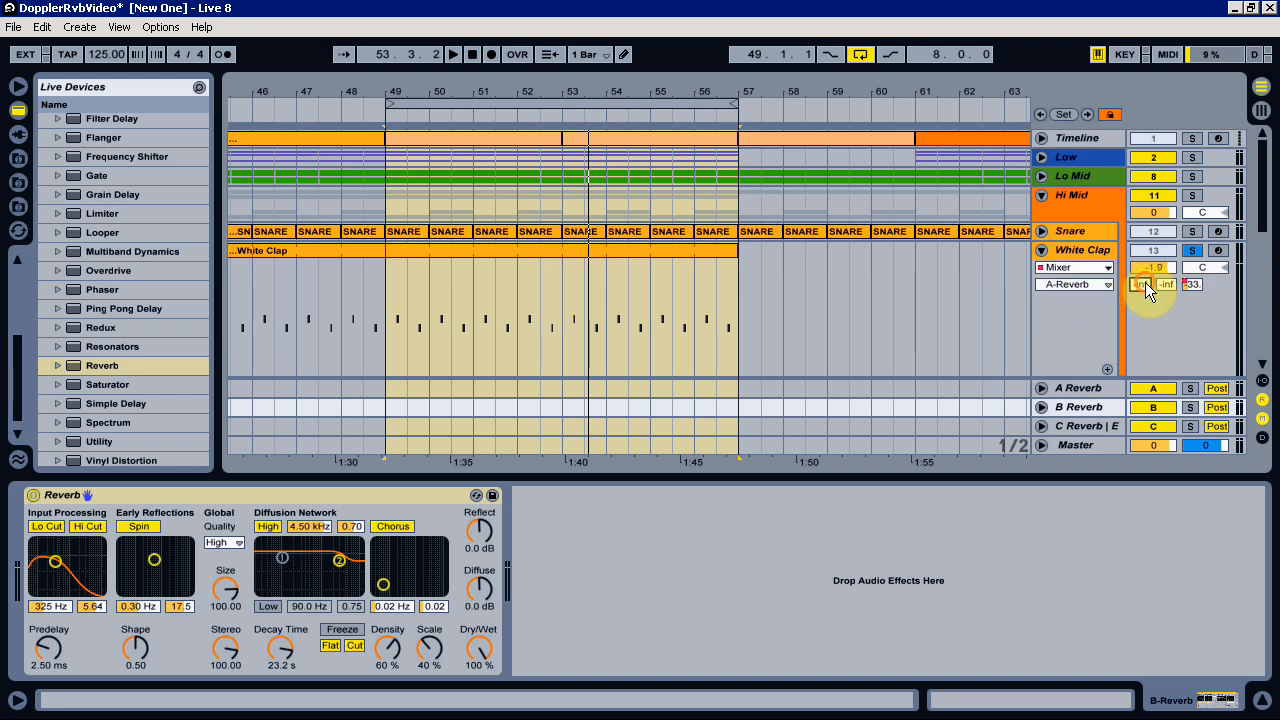
click(1153, 268)
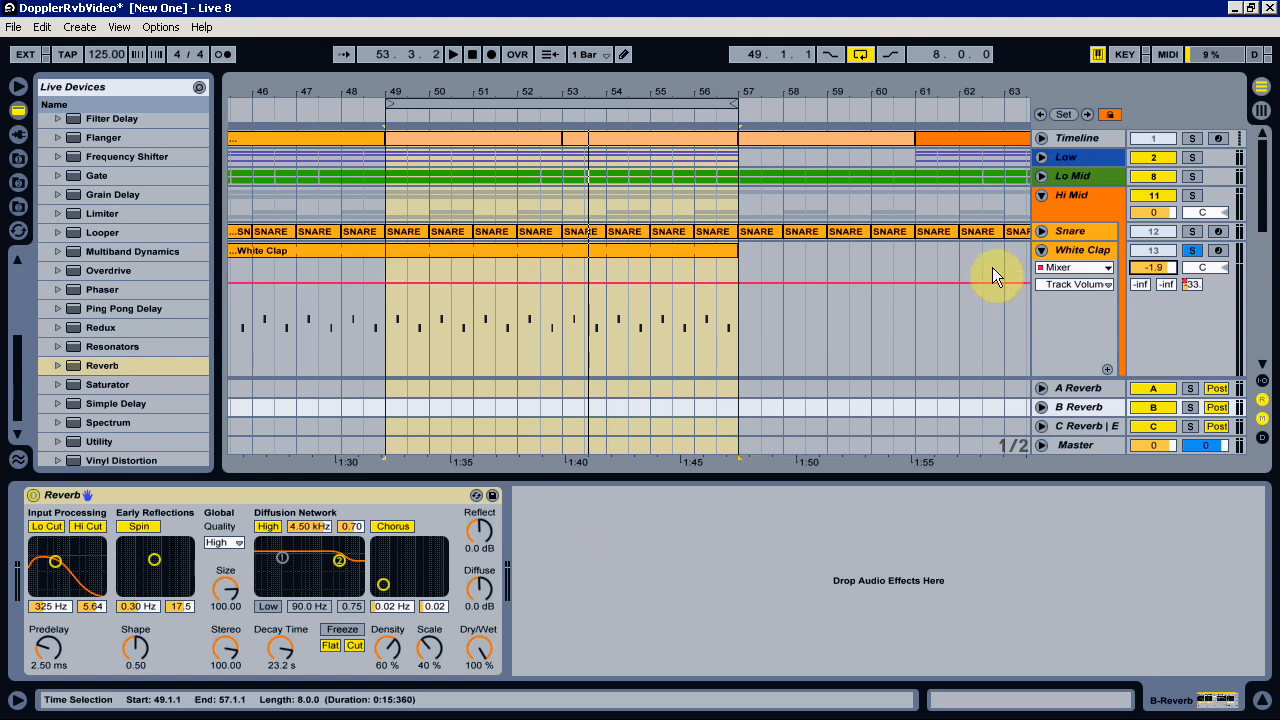
Display the automation envelopes for Time and Filter Freq of White Clap's Clap Bandpass instrument
click(1061, 249)
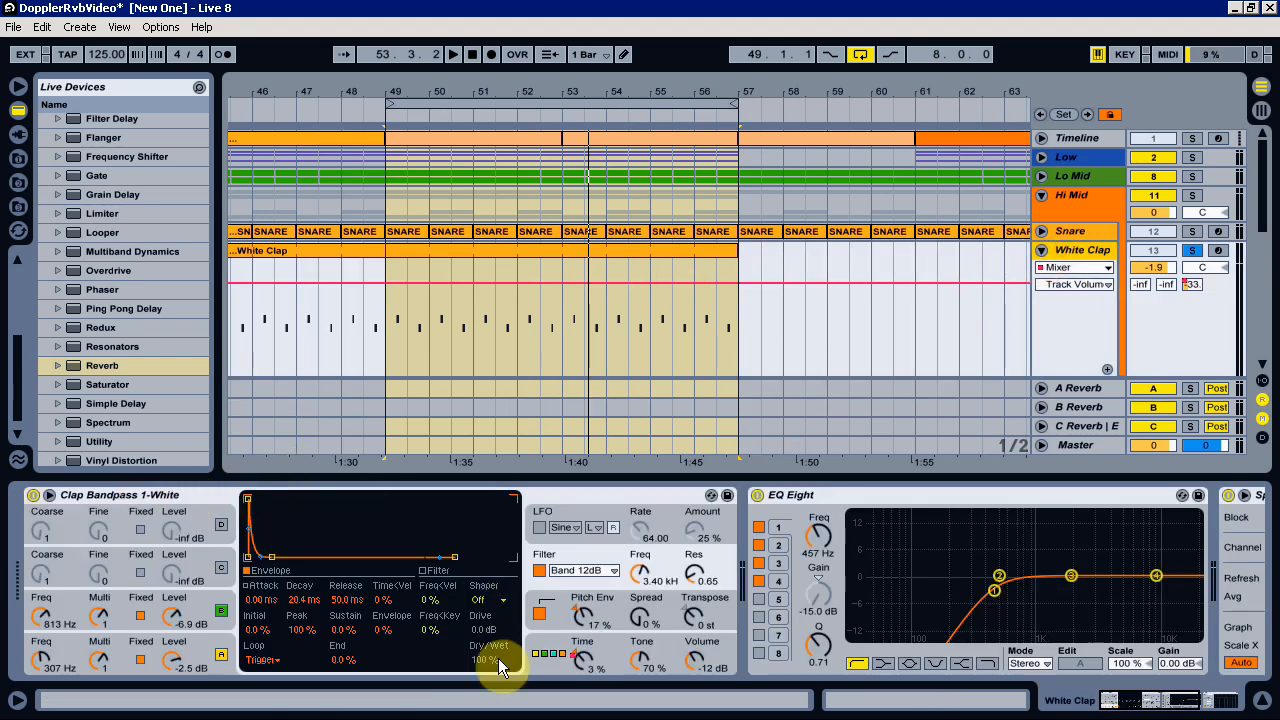
click(580, 660)
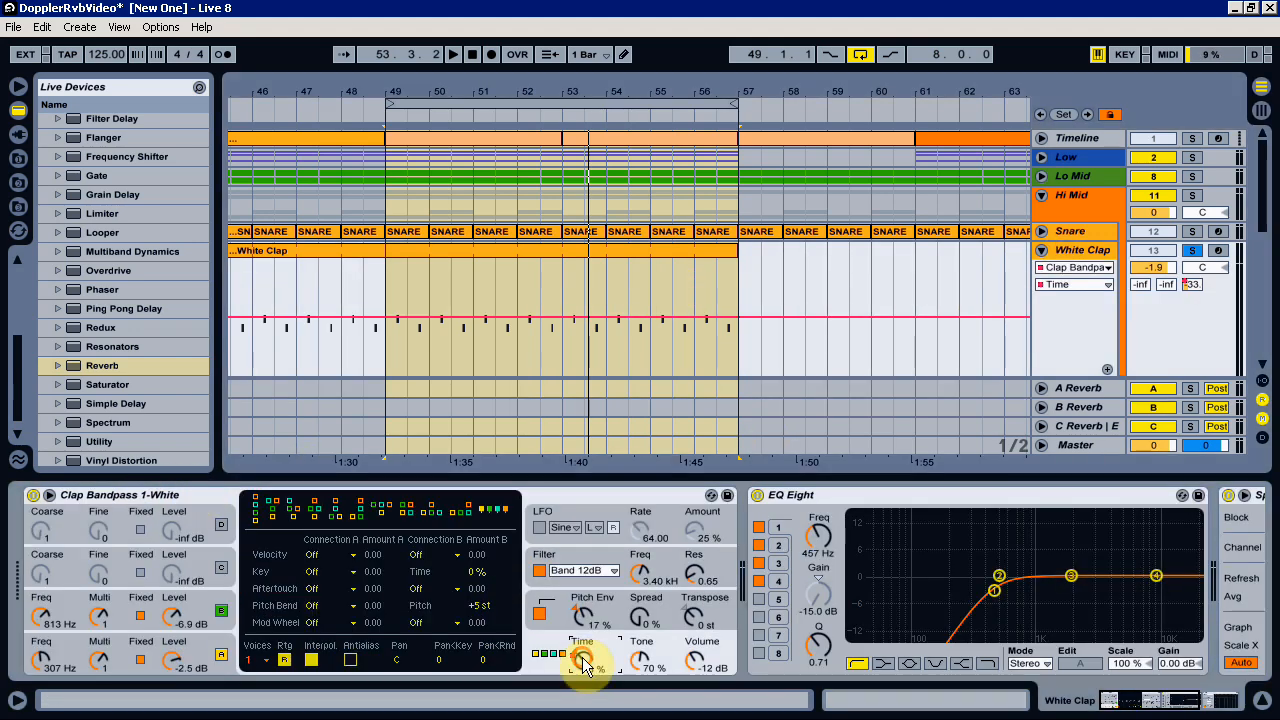
click(640, 572)
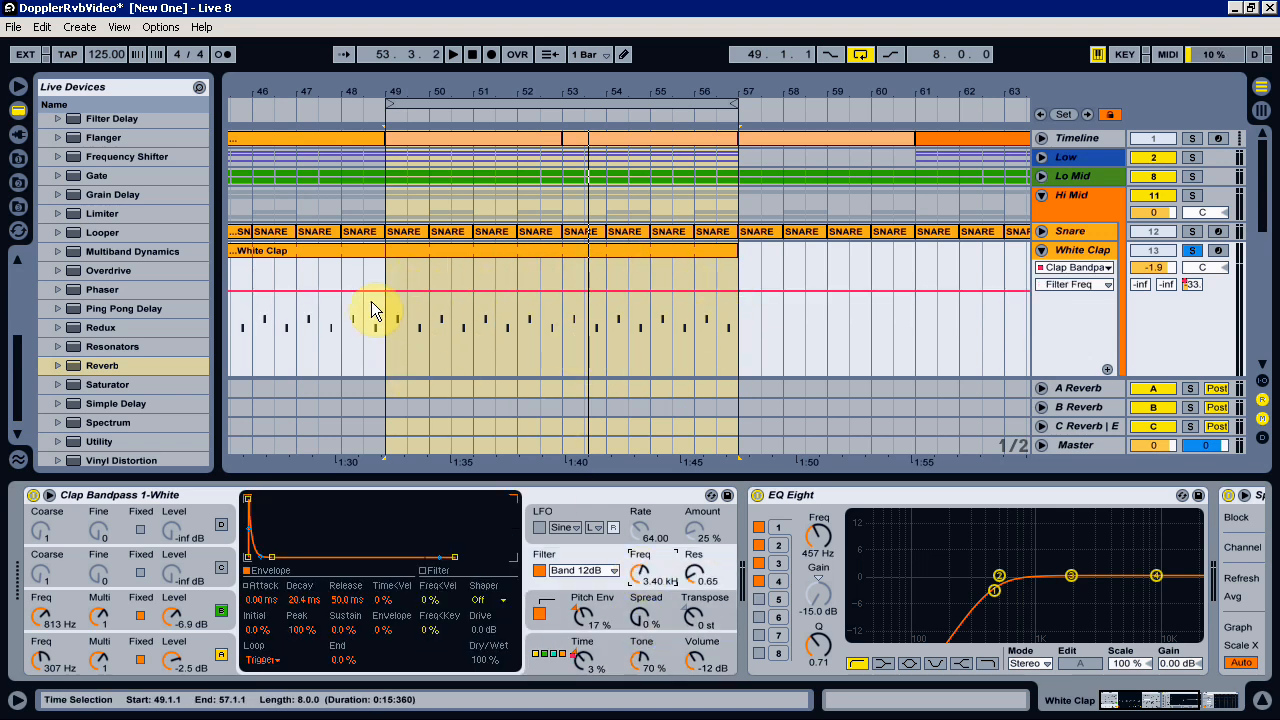
Restrict White Clap's automation choices to automated parameters only and display the C-Reverb send envelope
click(1066, 267)
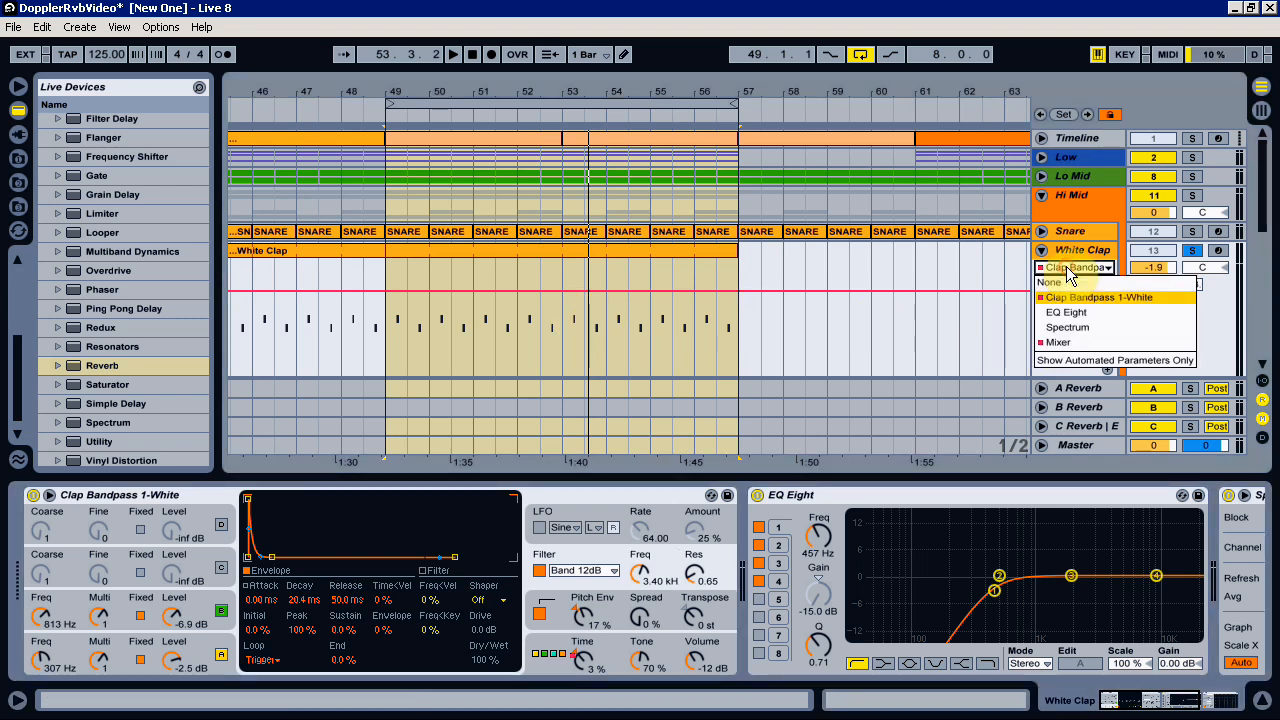
click(1066, 362)
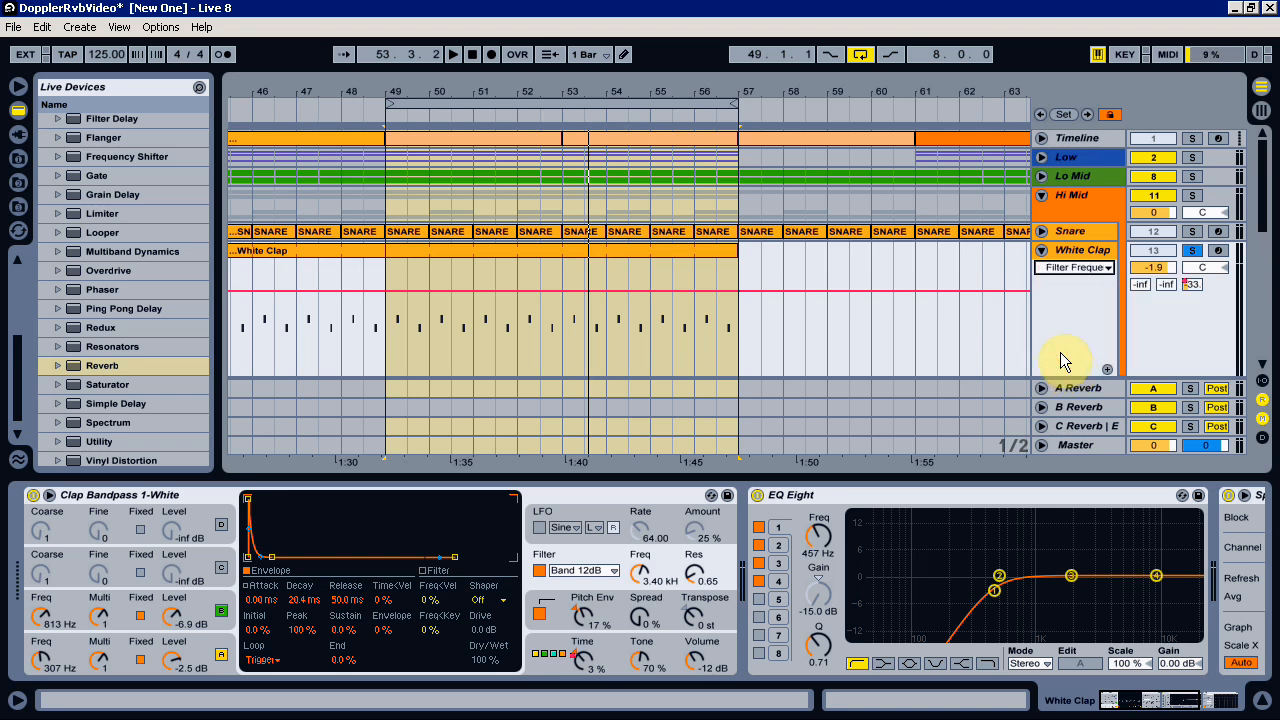
click(1139, 288)
click(1165, 288)
click(1157, 270)
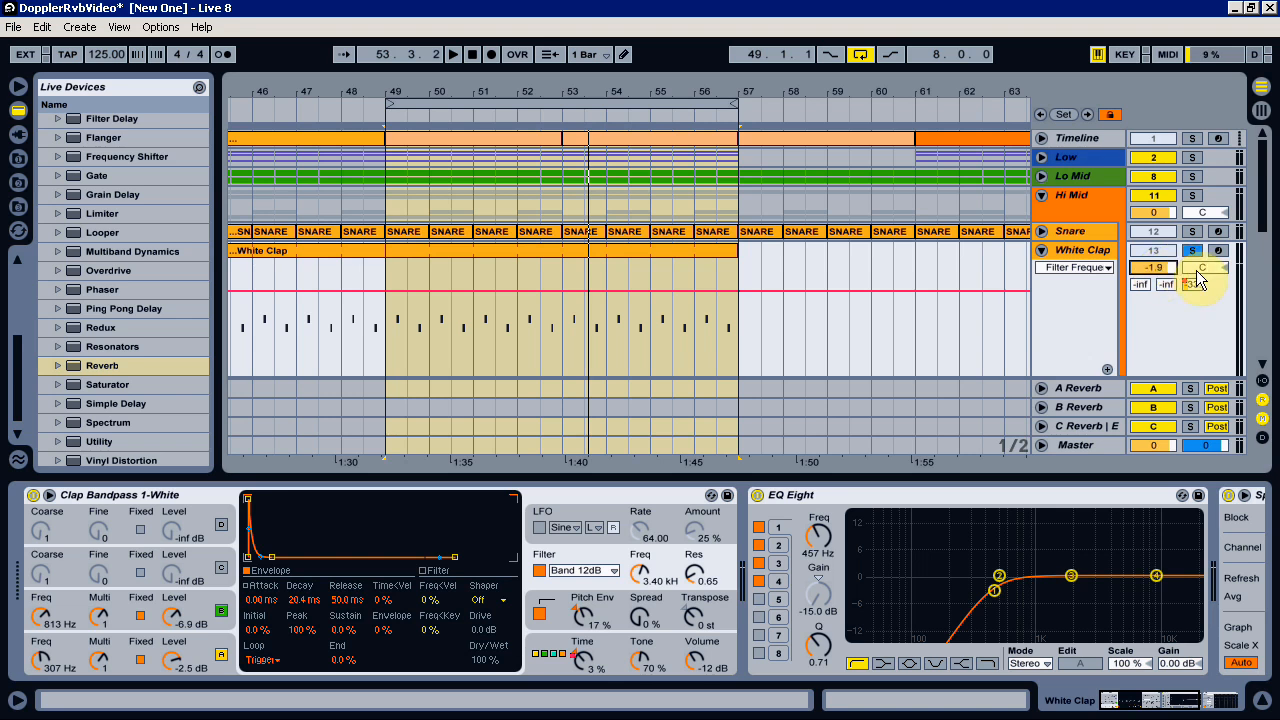
click(1199, 270)
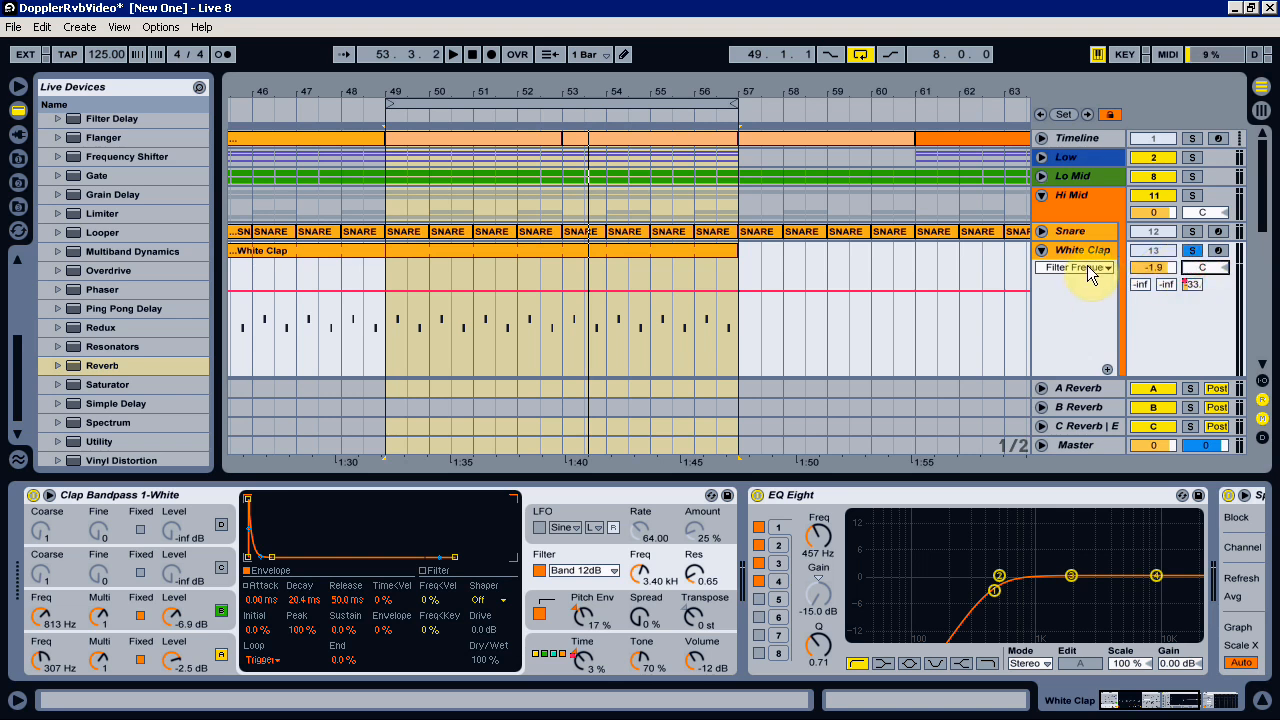
click(1190, 284)
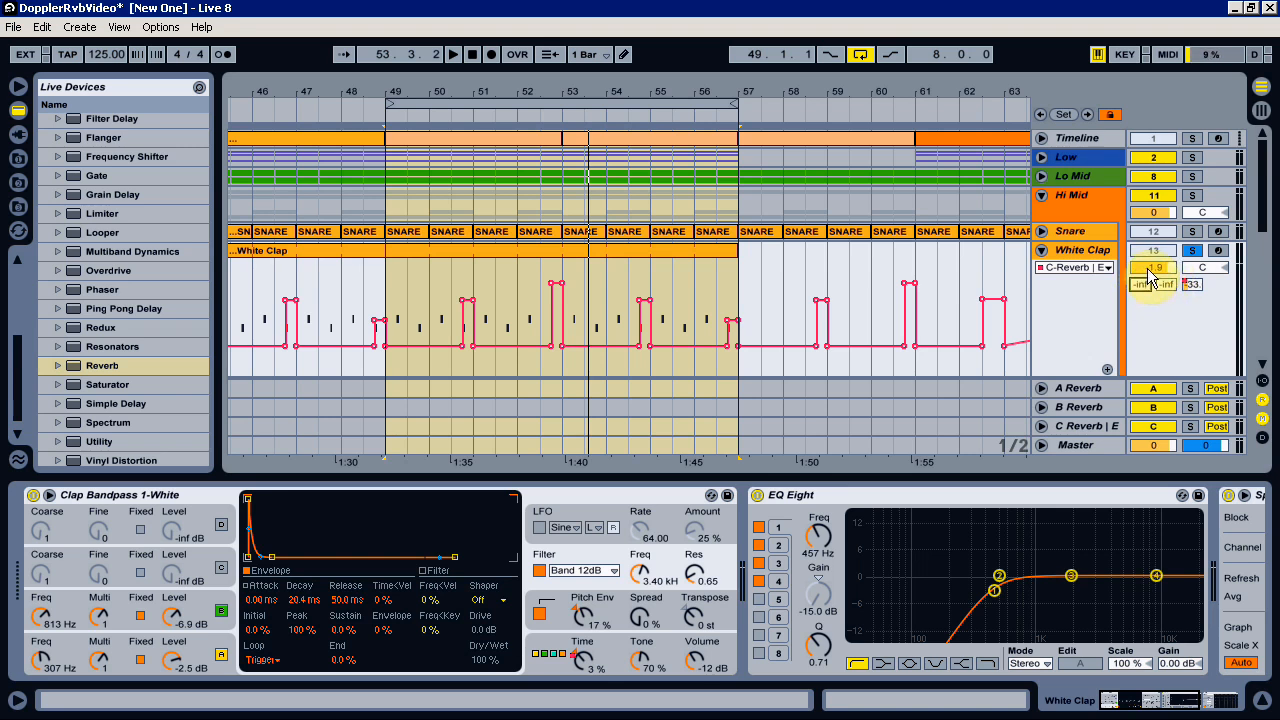
Show all parameters in White Clap's automation choices and display the A-Reverb send envelope
click(1085, 270)
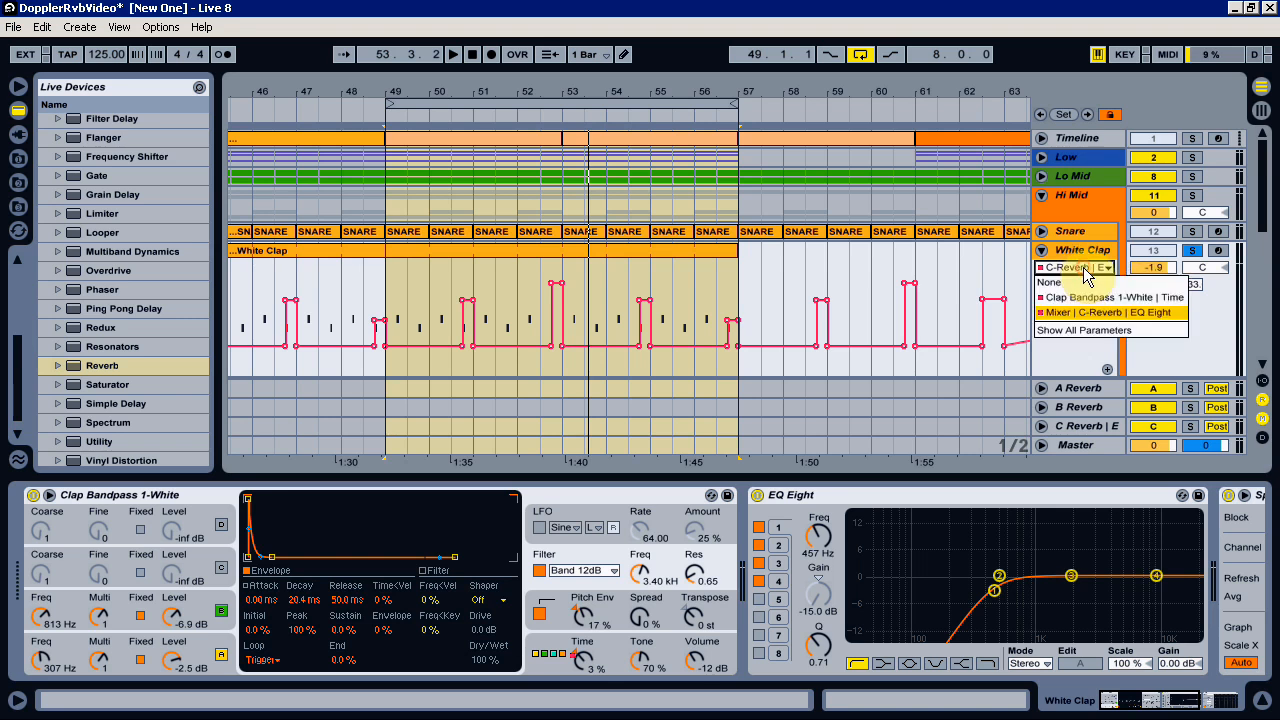
click(1092, 331)
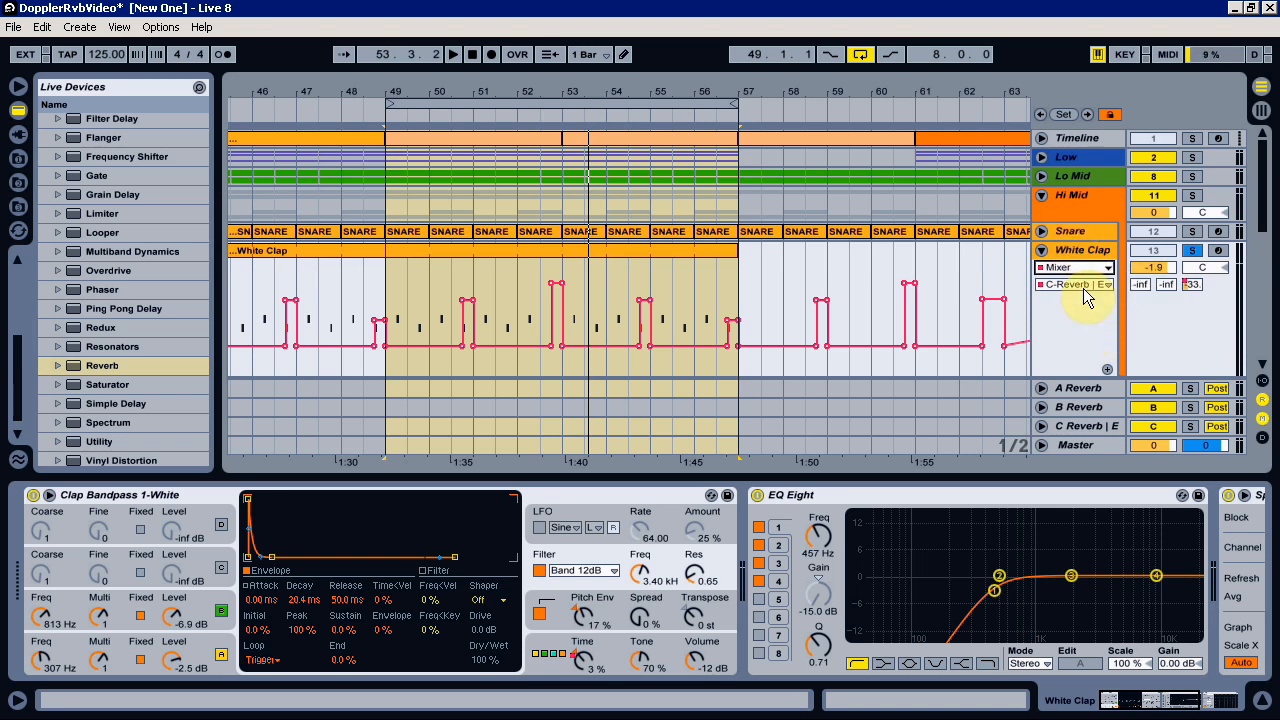
click(1141, 286)
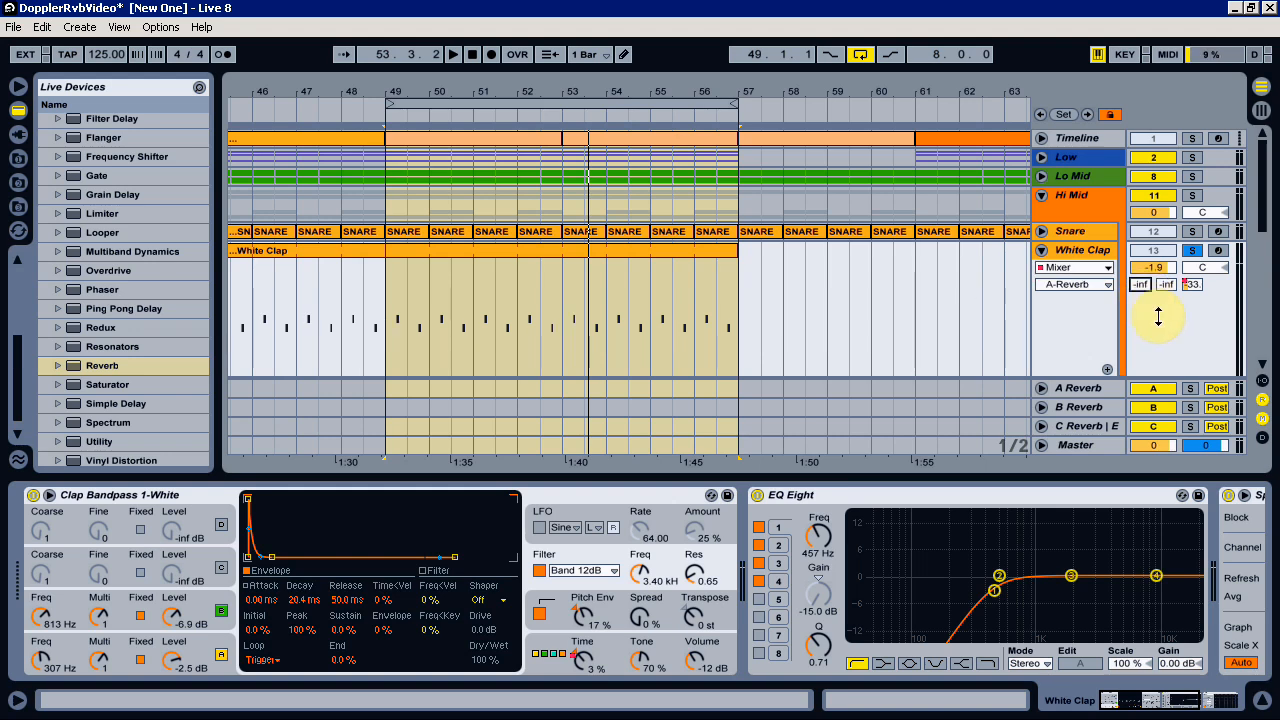
Rename return track B to "Video Reverb" and select the White Clap track
click(1076, 408)
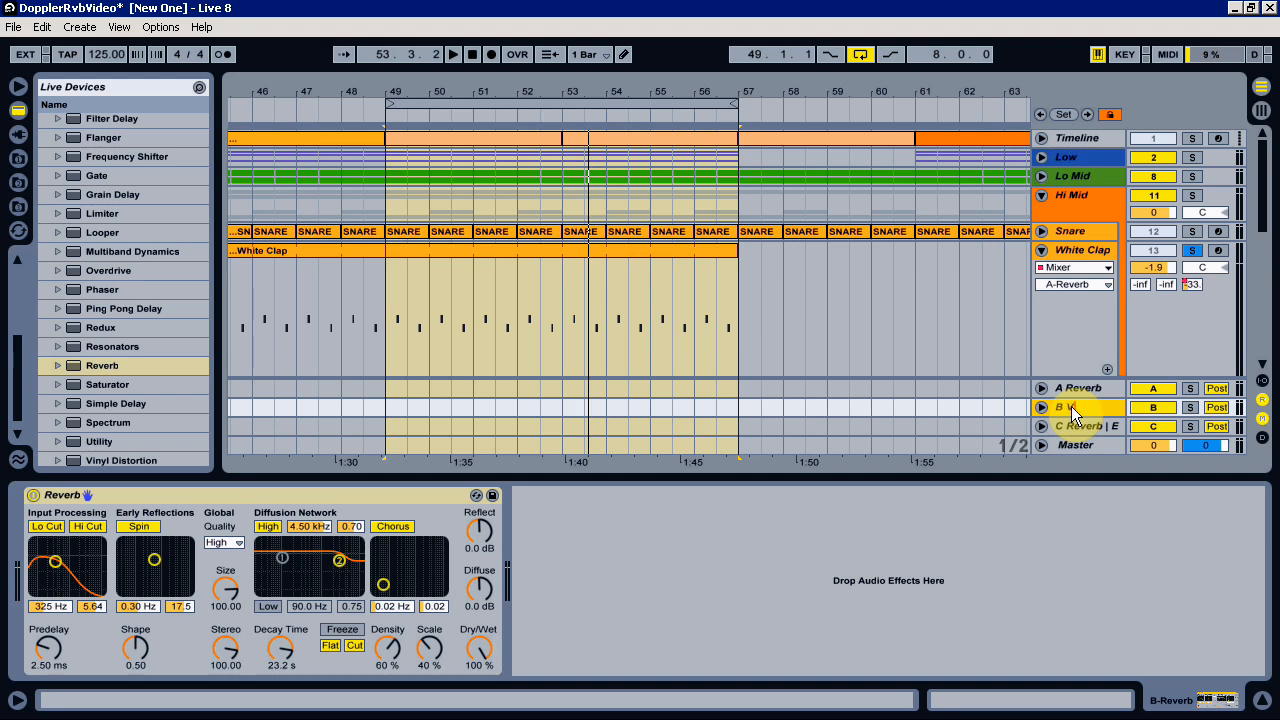
text(Video Reverb)
key(Return)
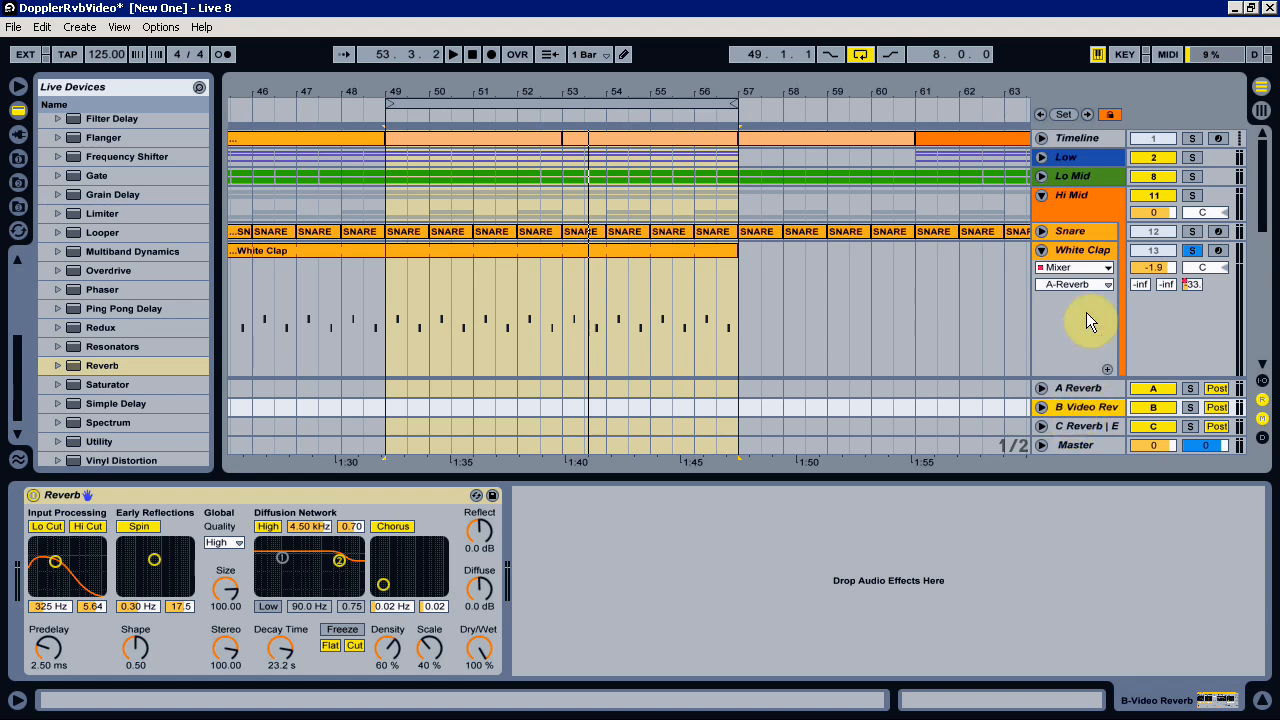
click(1086, 247)
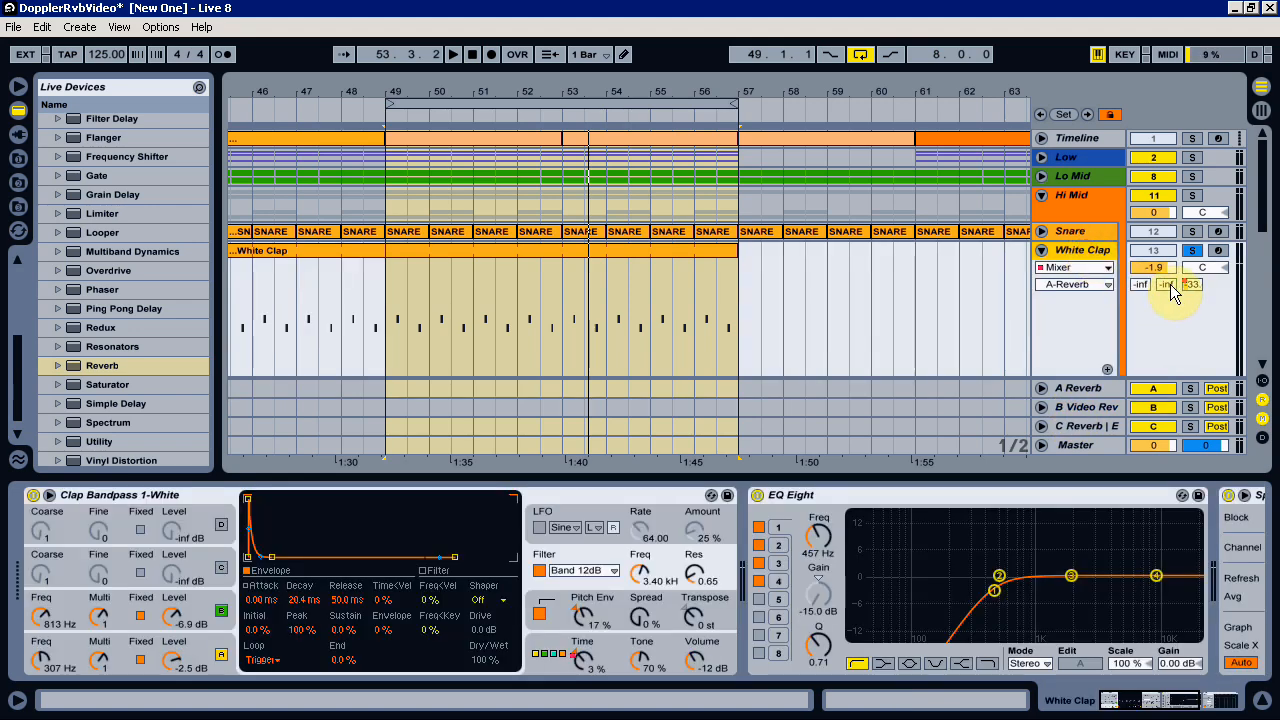
Automate White Clap's B-Video Reverb send to ramp from -inf at bar 49 to 0 at bar 57, and play it
click(1168, 285)
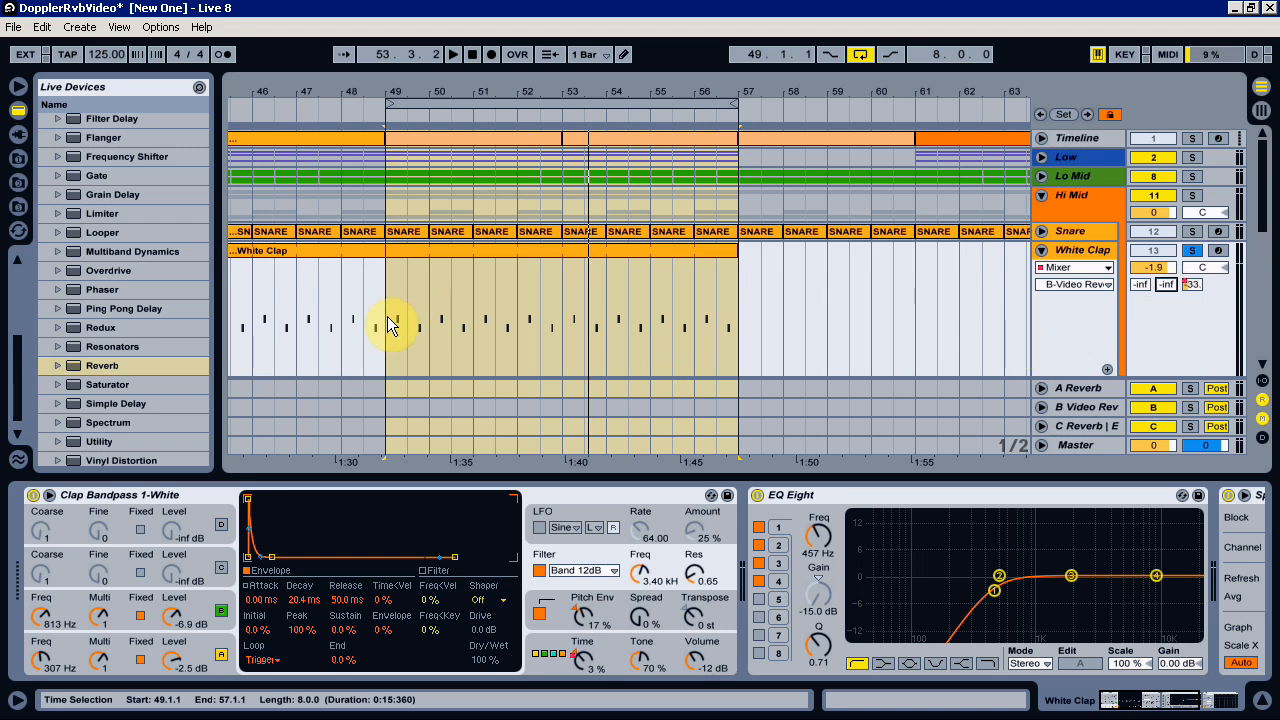
drag(390, 325, 608, 345)
drag(702, 330, 731, 331)
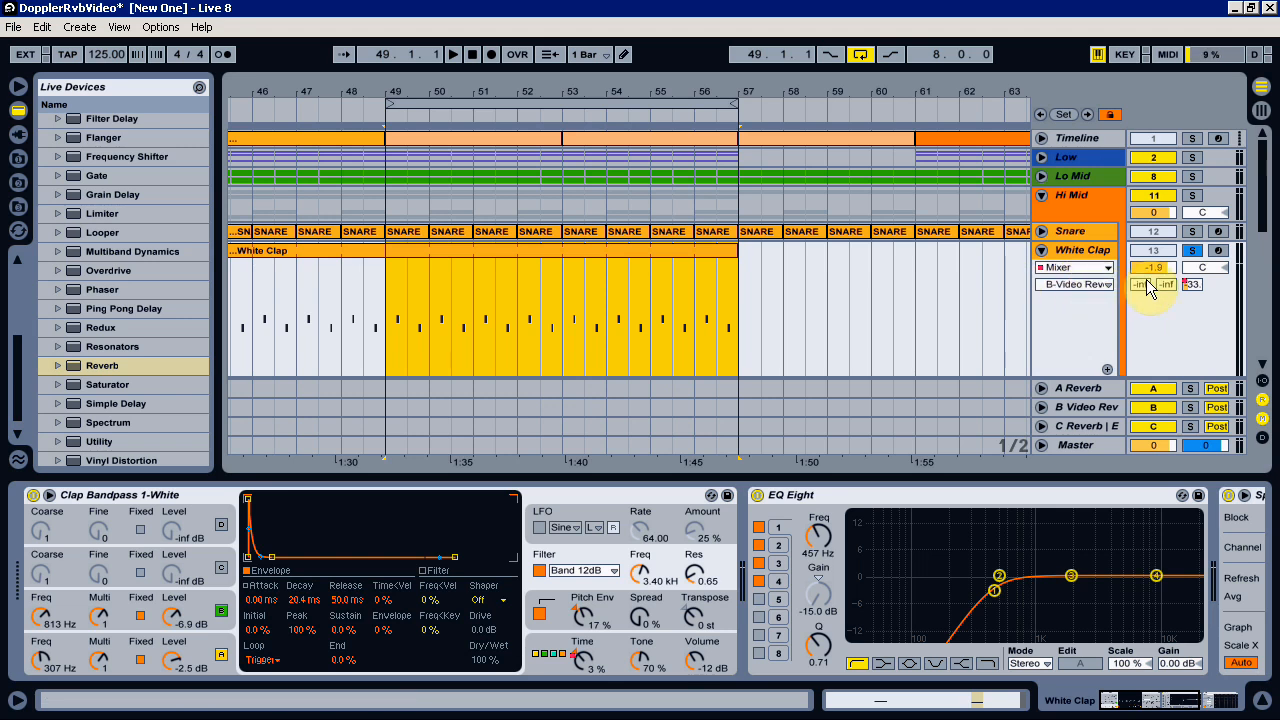
drag(1262, 195, 1262, 206)
drag(562, 339, 542, 223)
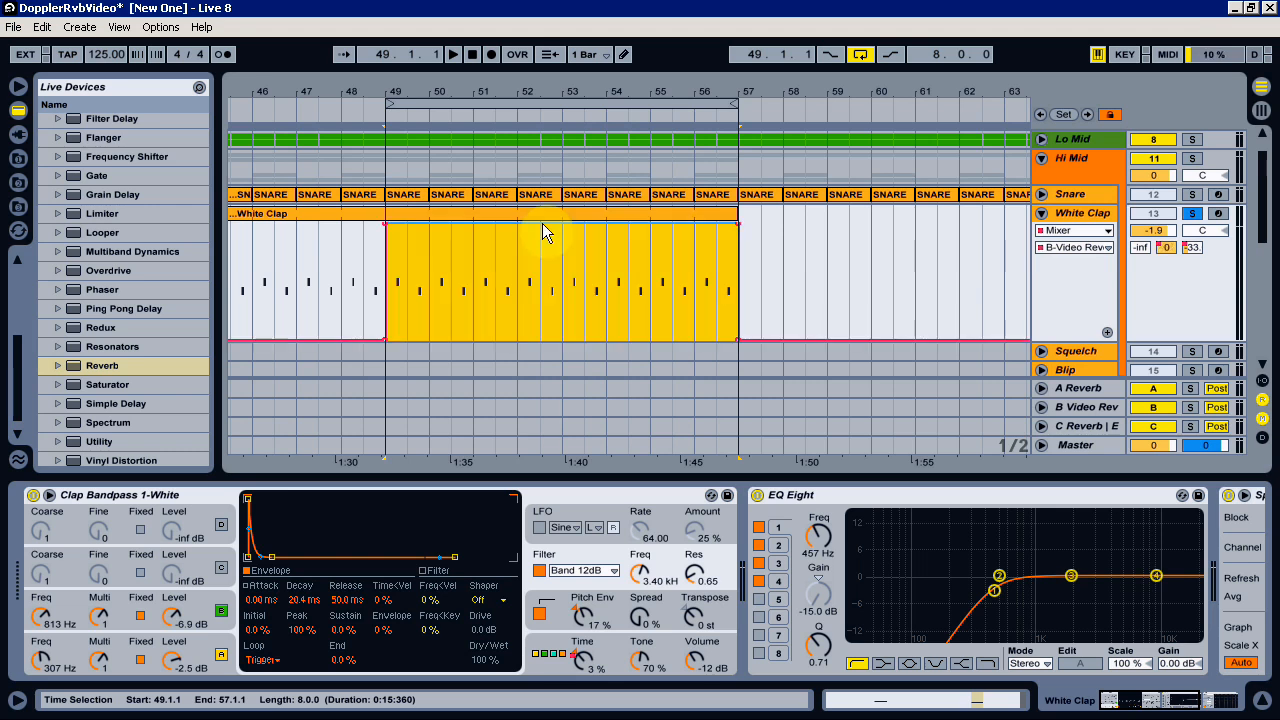
click(385, 223)
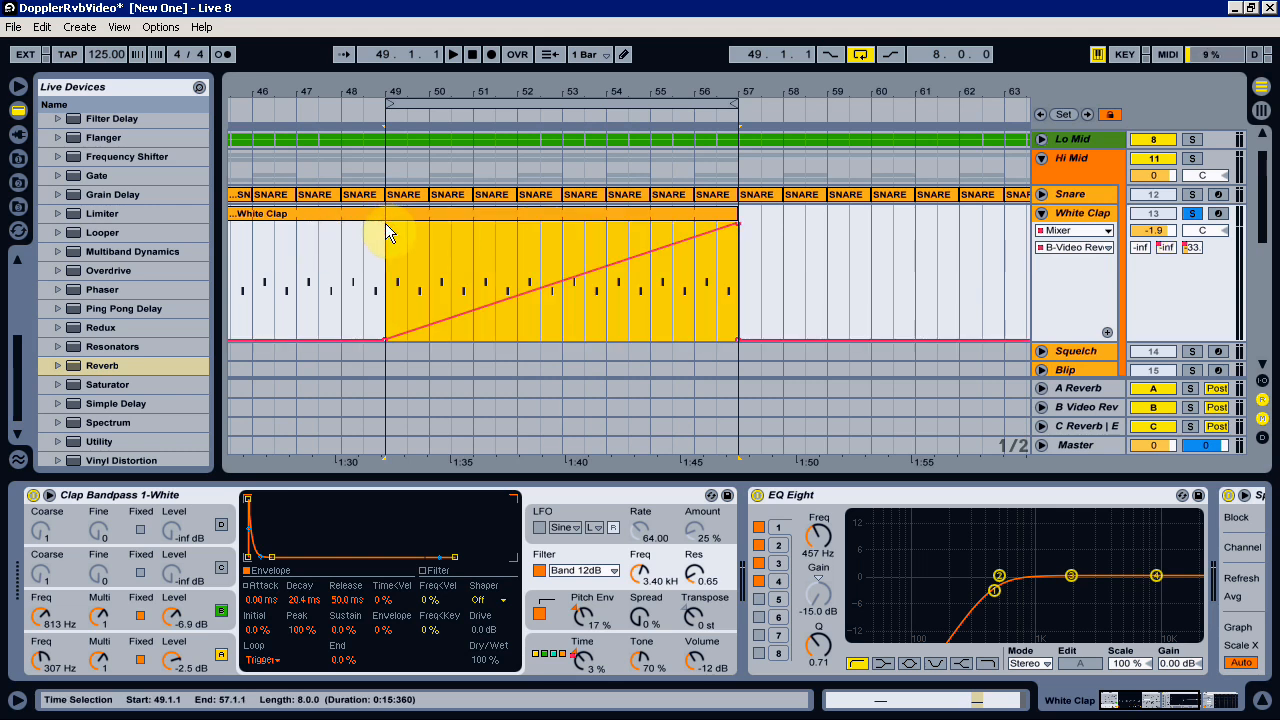
click(565, 114)
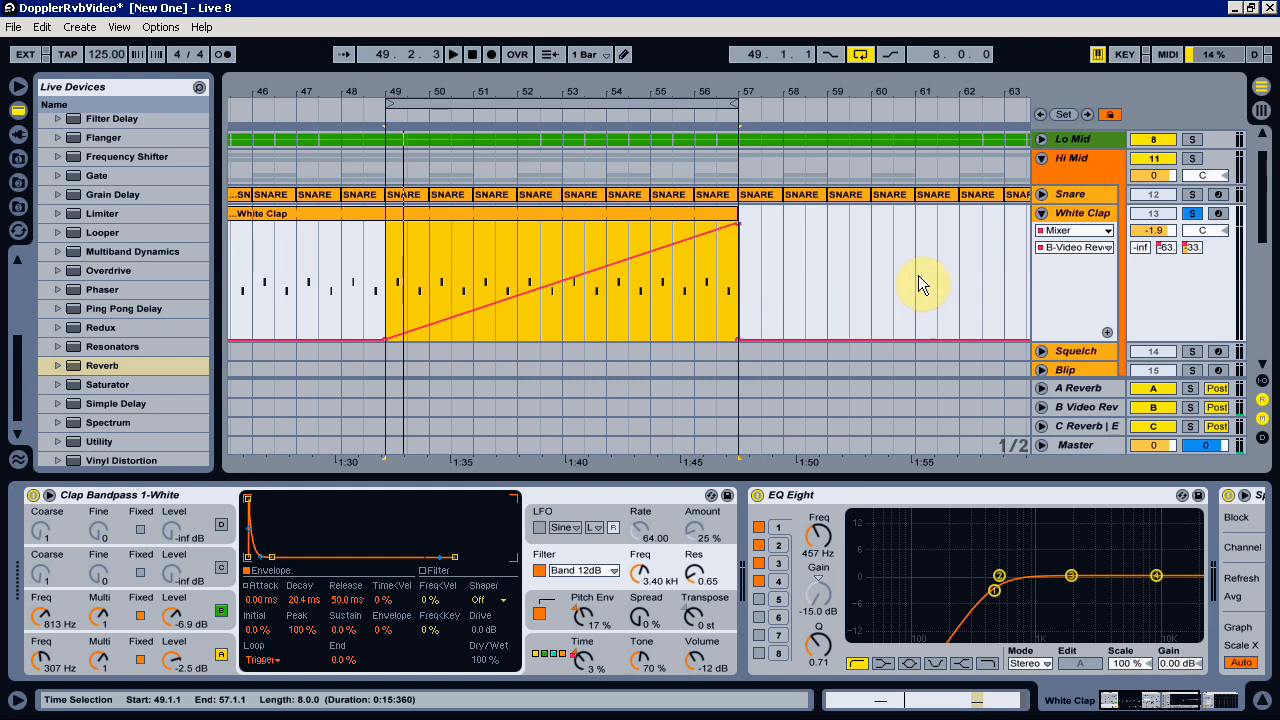
Set the Video Reverb return's Reverb Size to 1.31 and ramp its Room Size automation upward from bar 53 to bar 57
click(1074, 409)
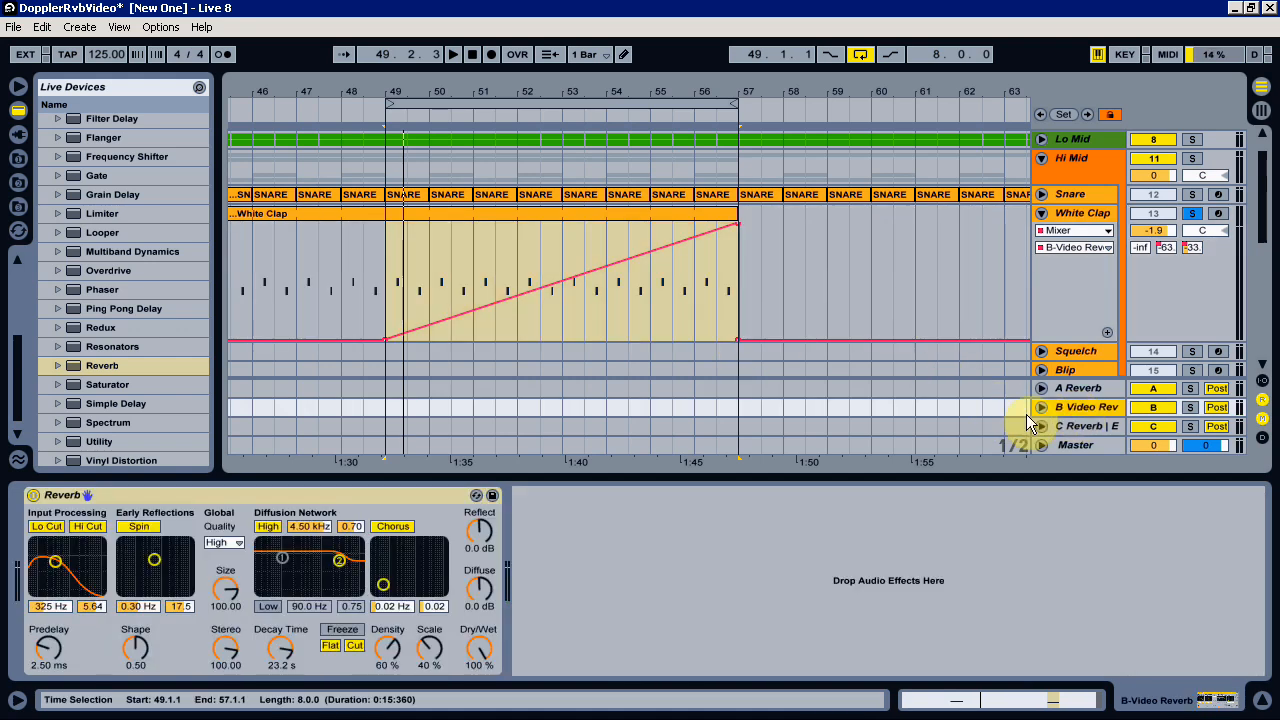
click(1039, 407)
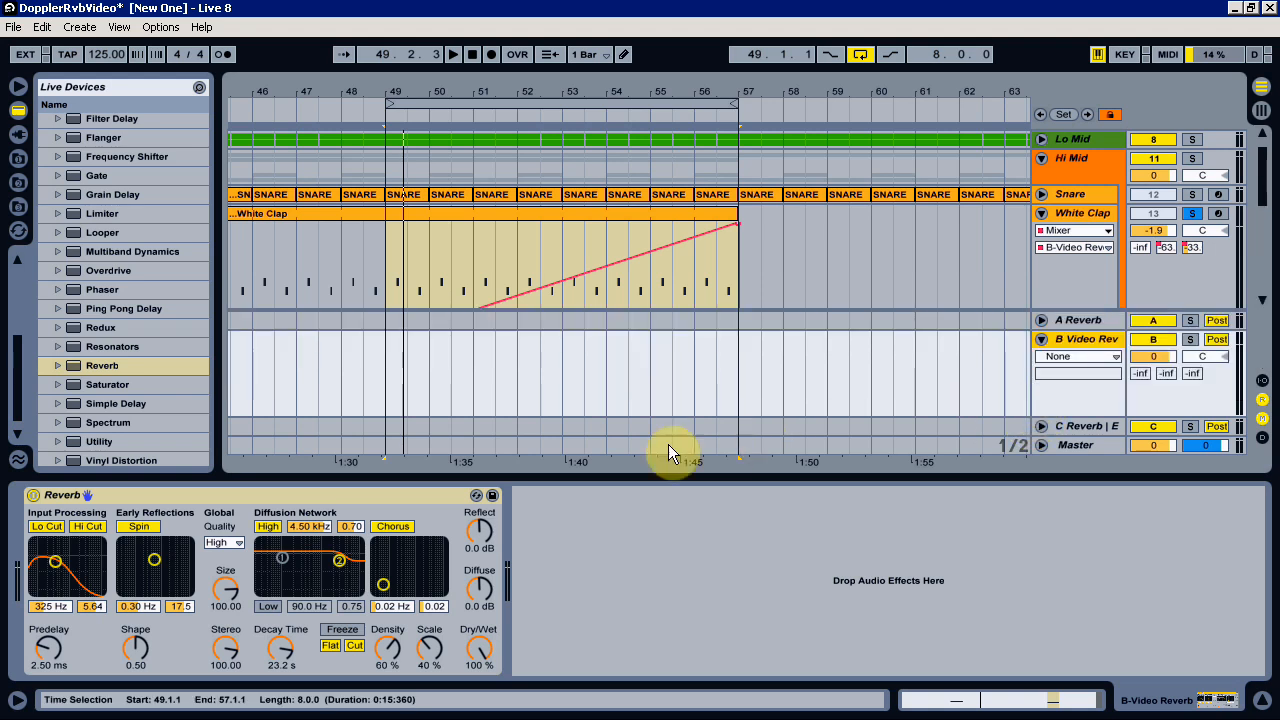
drag(220, 590, 220, 676)
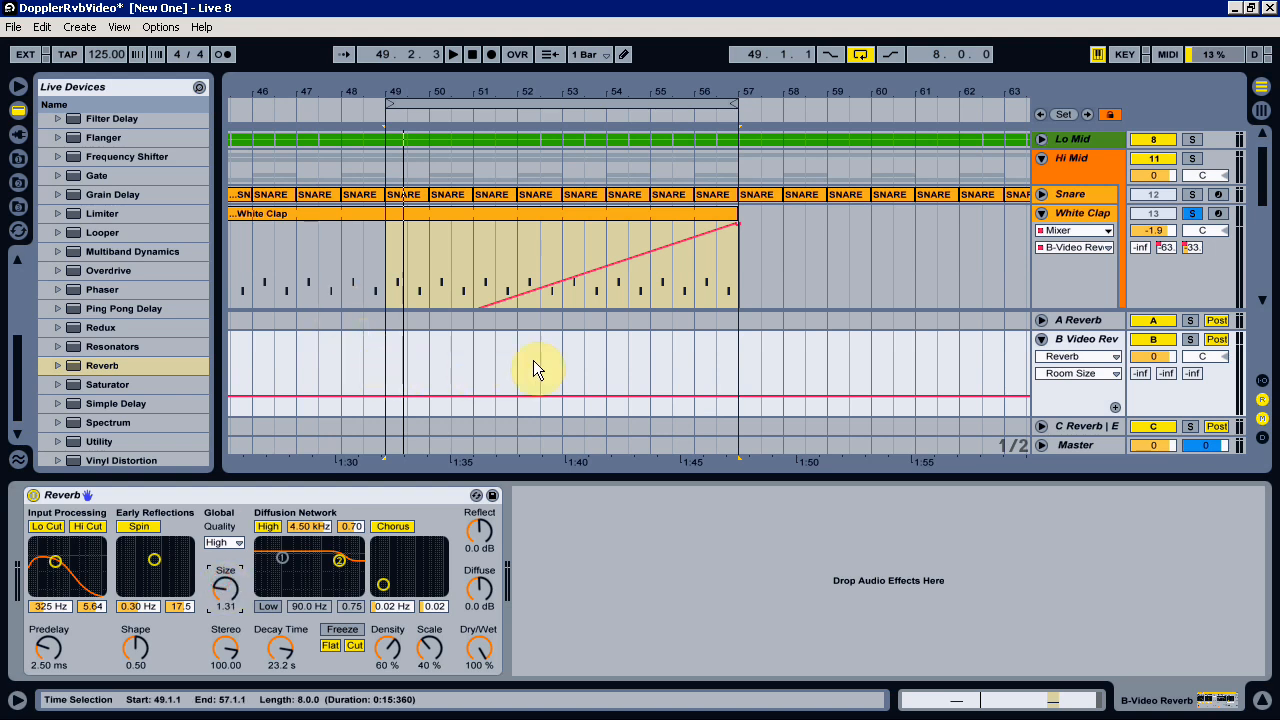
drag(560, 361, 689, 354)
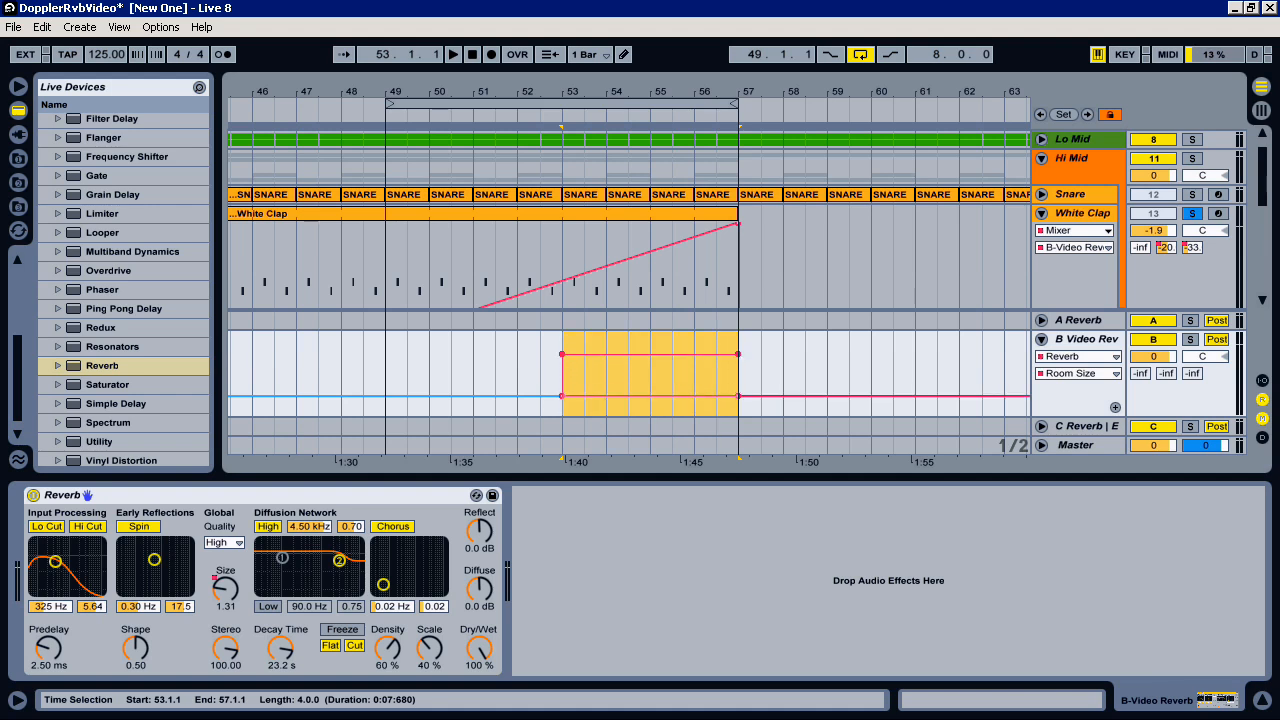
click(565, 356)
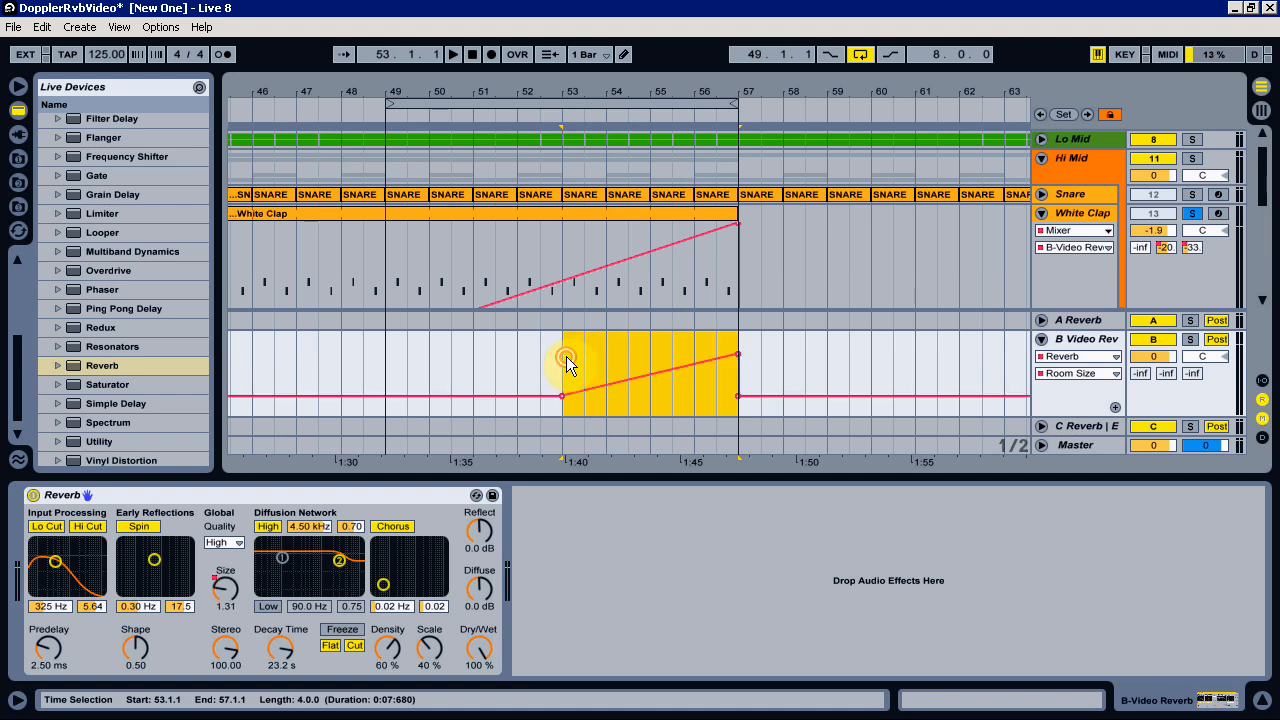
Steepen the Room Size ramp from 56.3.1 to bar 57 by raising its end point, and audition the loop
click(716, 350)
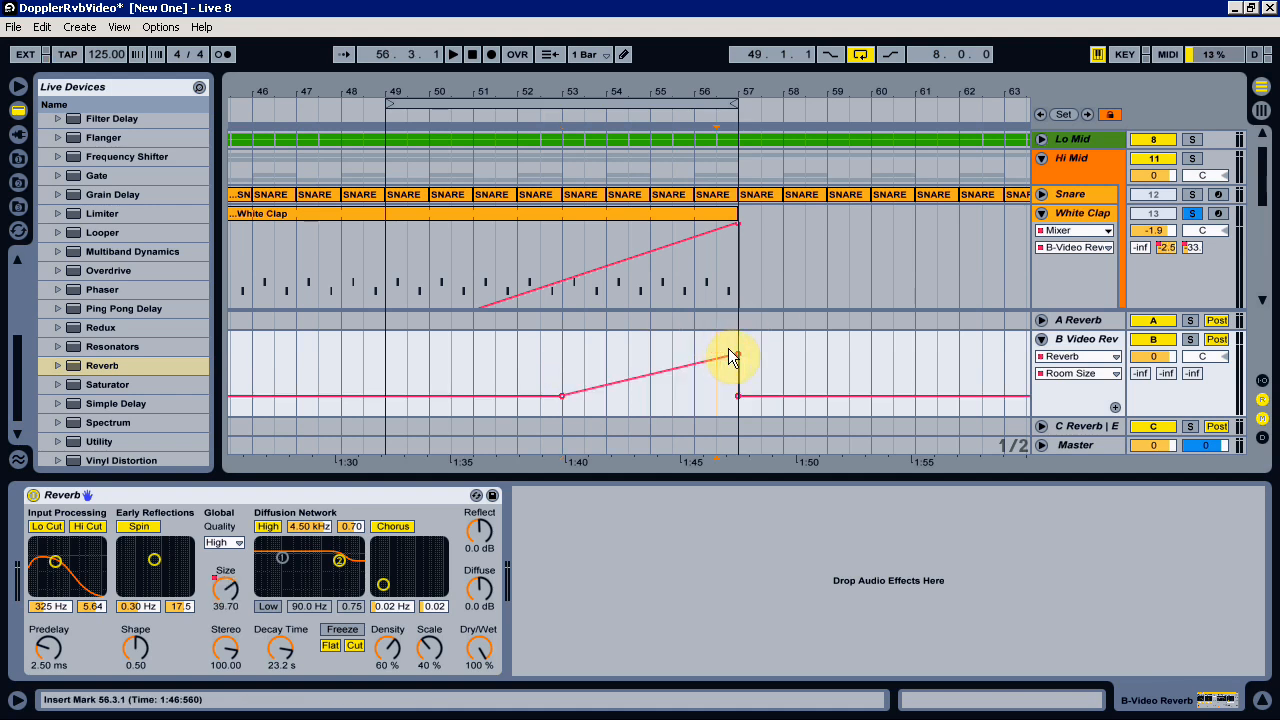
drag(729, 349, 728, 336)
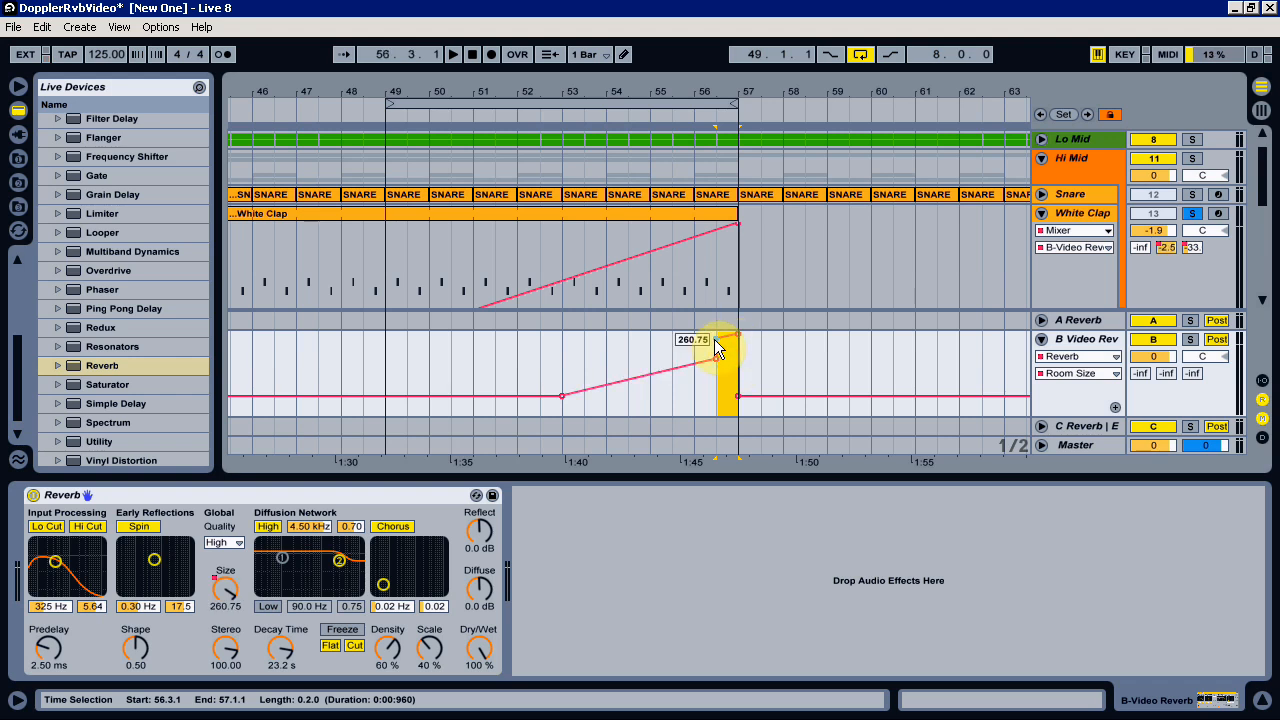
click(549, 117)
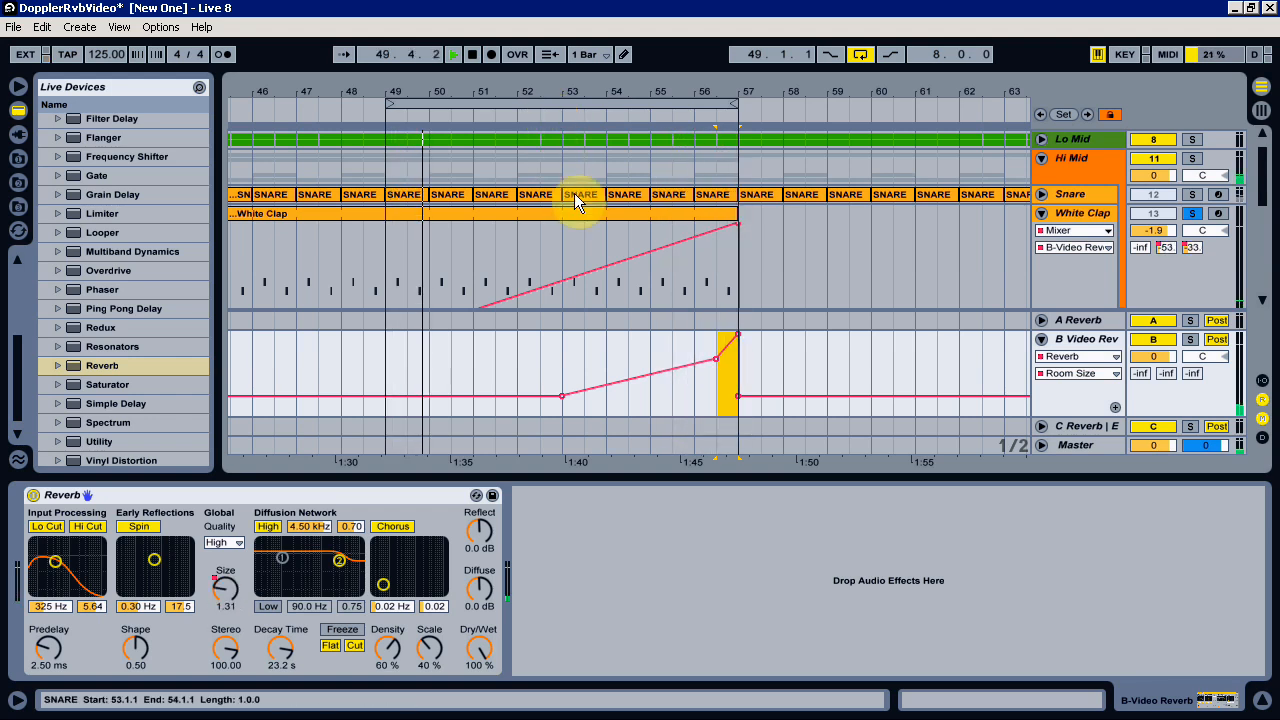
key(space)
Move the Room Size breakpoint from 56.3 to 56.4 so the steep rise starts there, and audition the change
mouse_move(731, 88)
mouse_down()
mouse_move(729, 100)
mouse_move(727, 88)
mouse_up()
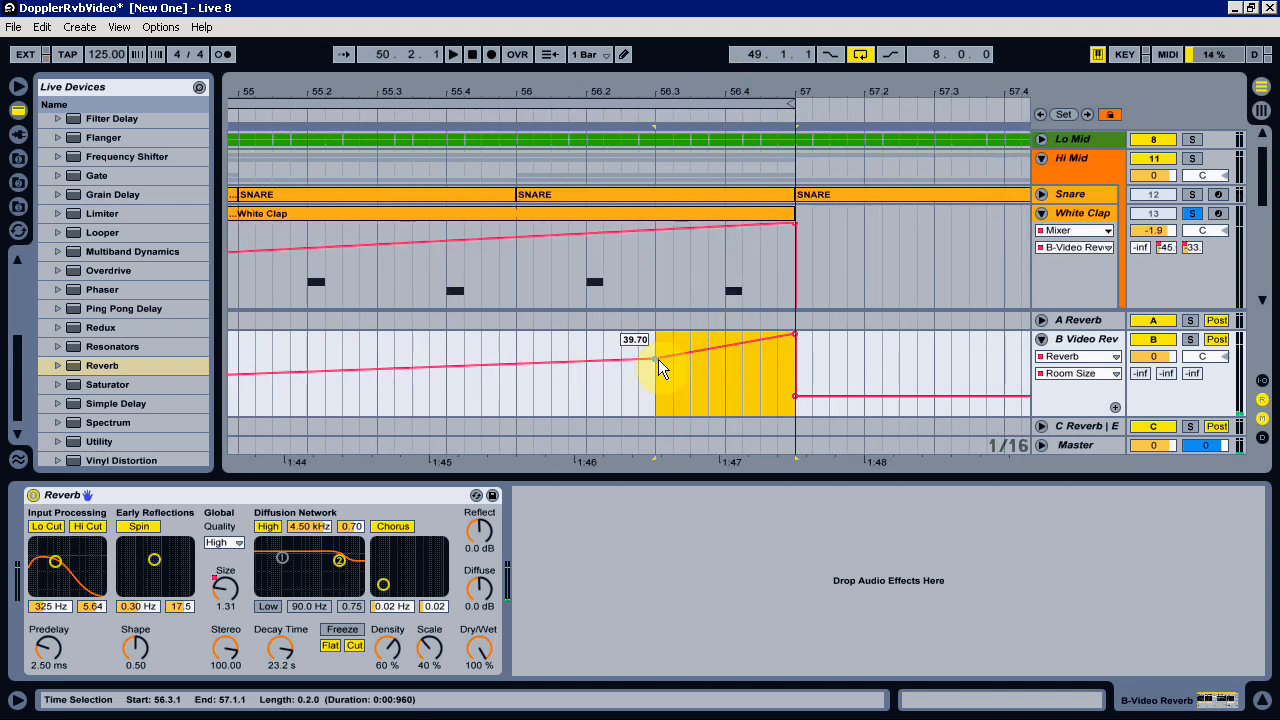
drag(658, 359, 725, 354)
key(ctrl+z)
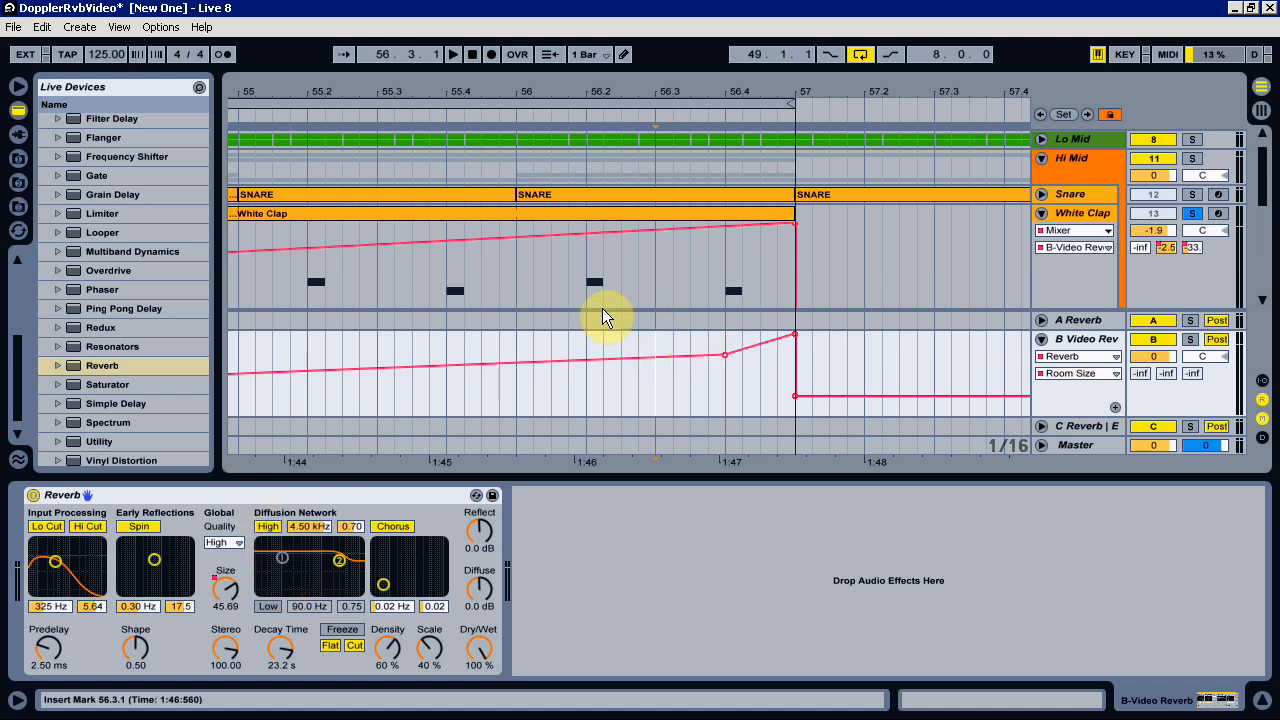
click(437, 116)
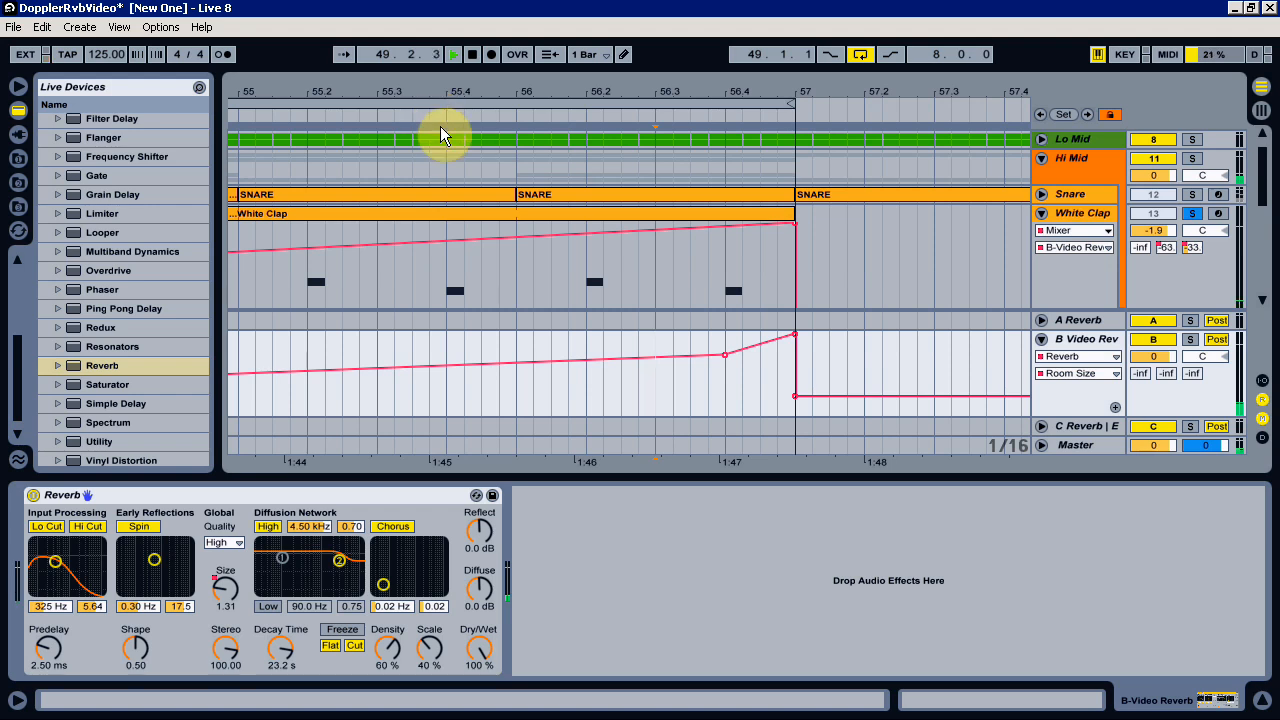
key(space)
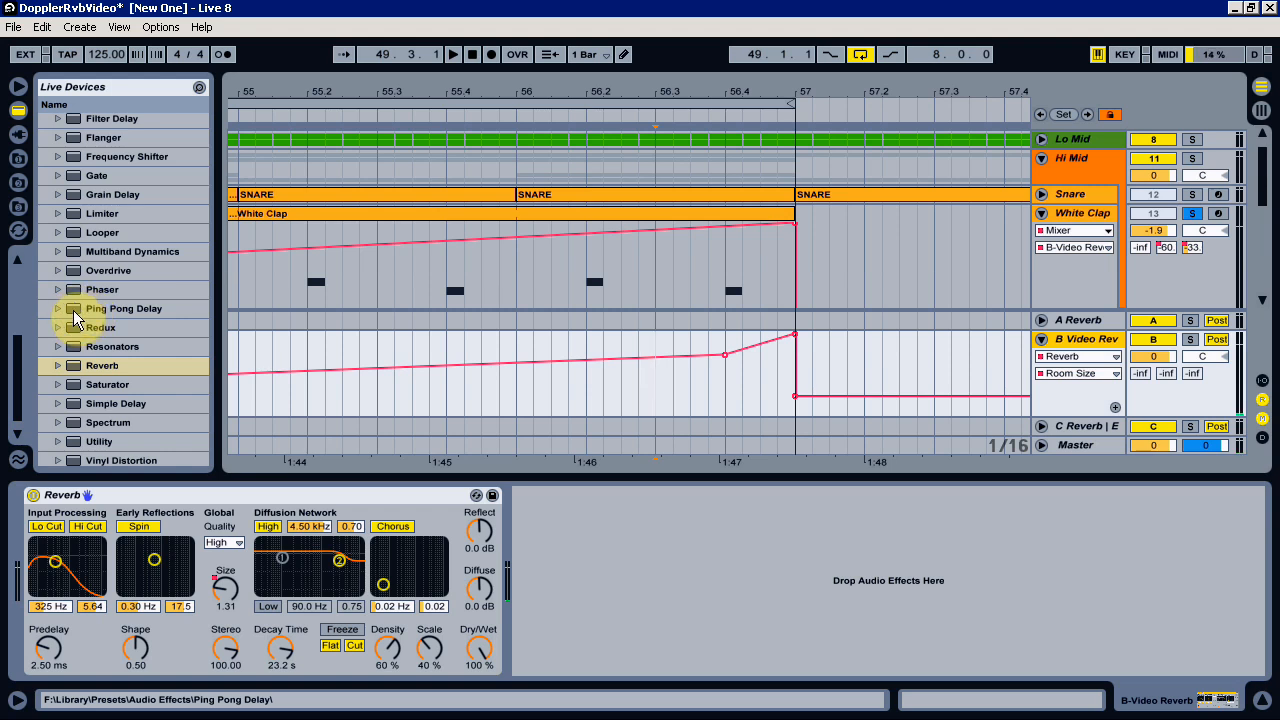
Add a Ping Pong Delay, switched off, after the Reverb and automate its Device On to switch on at 56.4.3
drag(73, 310, 681, 573)
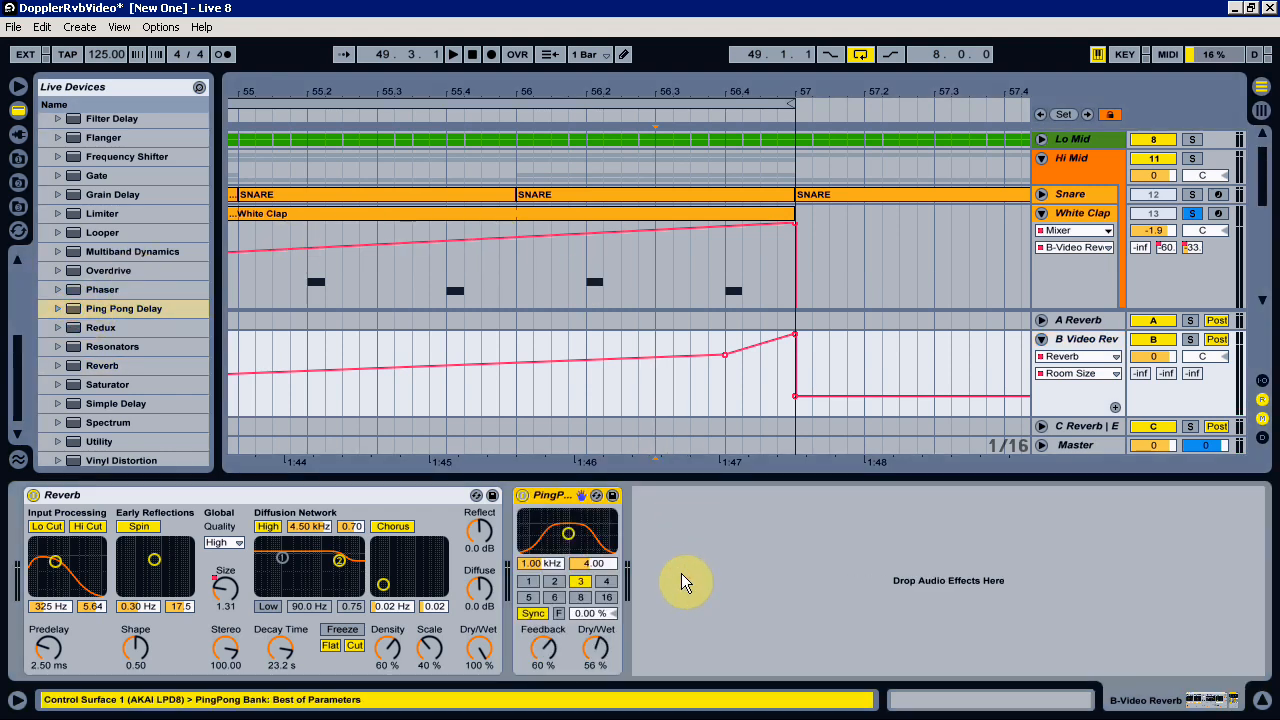
click(522, 496)
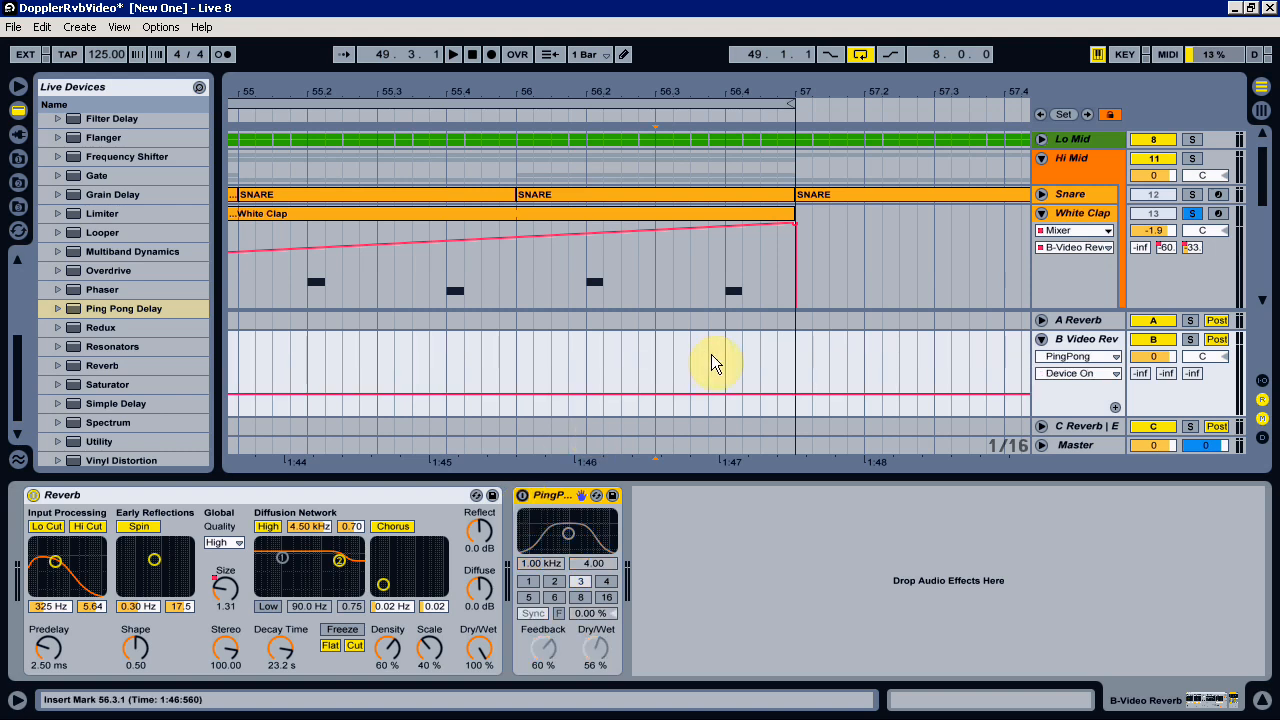
click(761, 379)
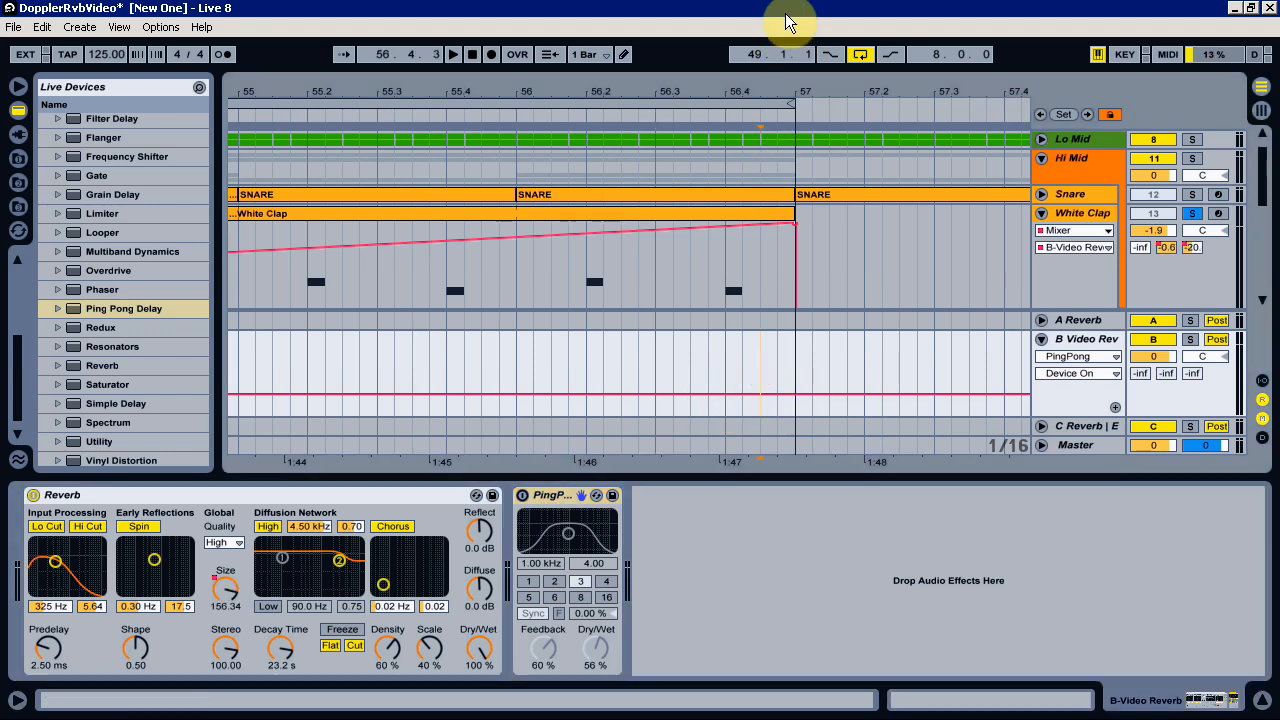
drag(768, 92, 768, 248)
drag(601, 91, 601, 112)
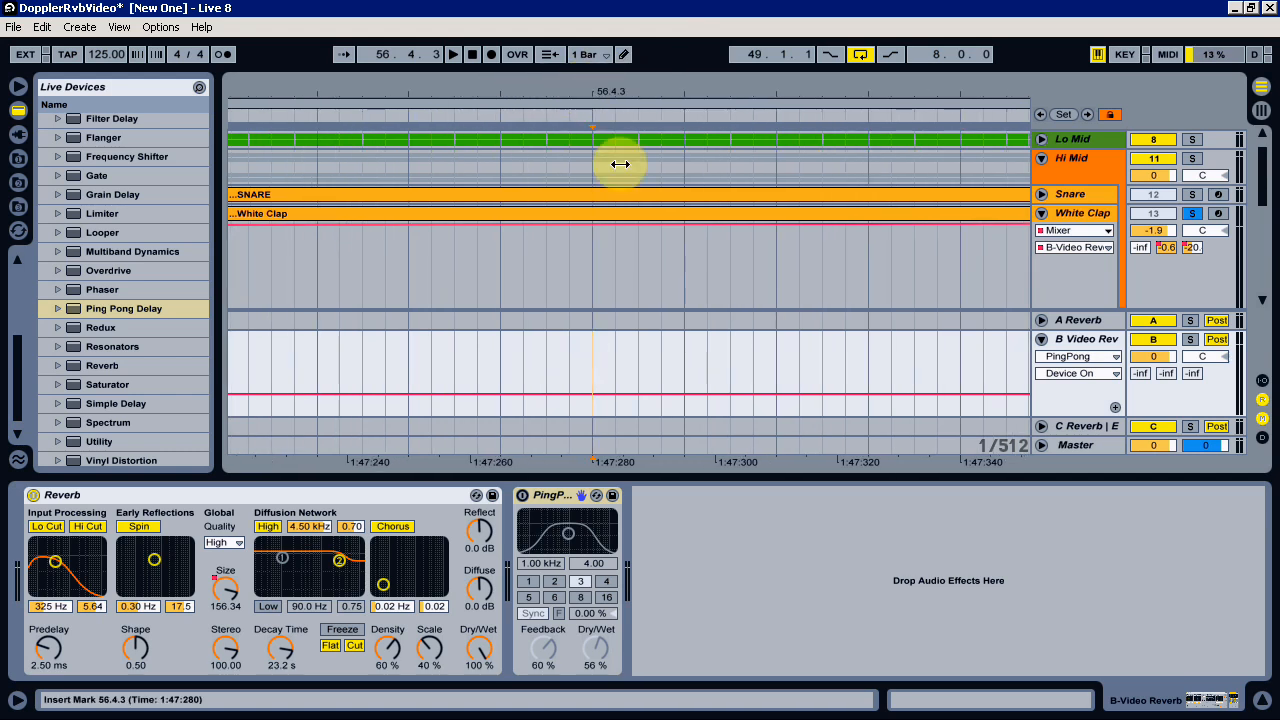
drag(871, 351, 593, 368)
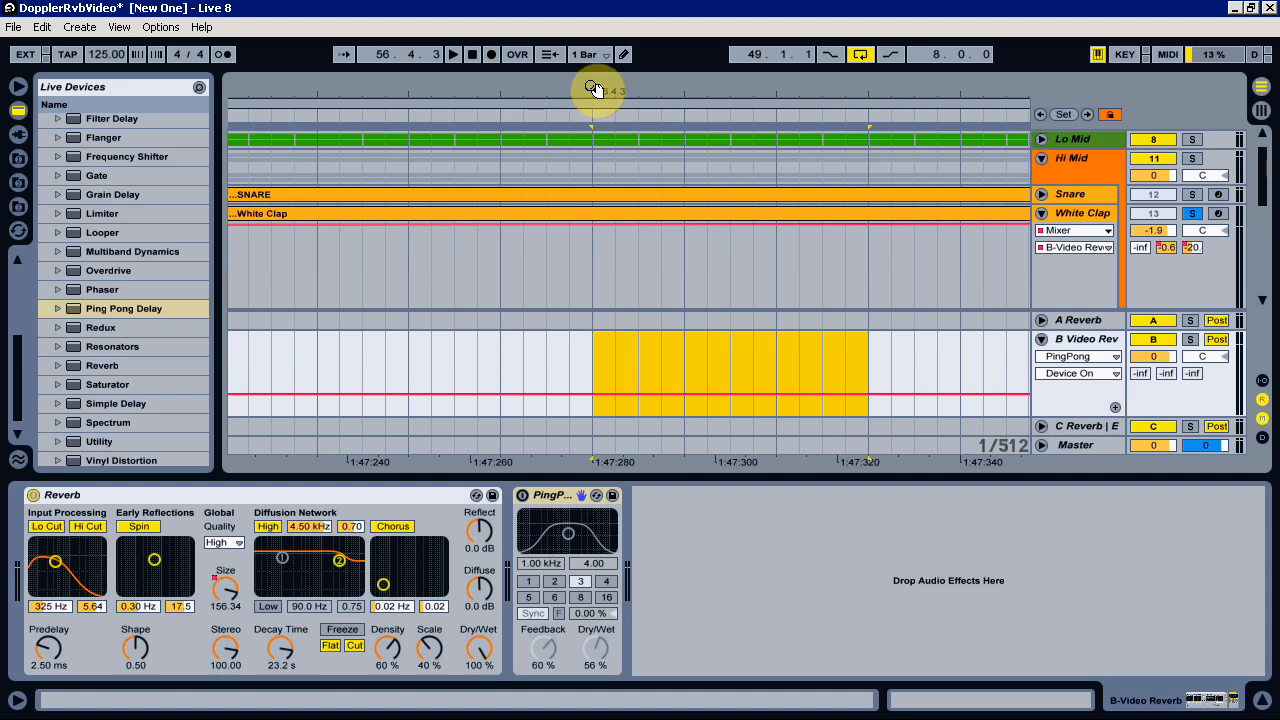
drag(593, 88, 644, 84)
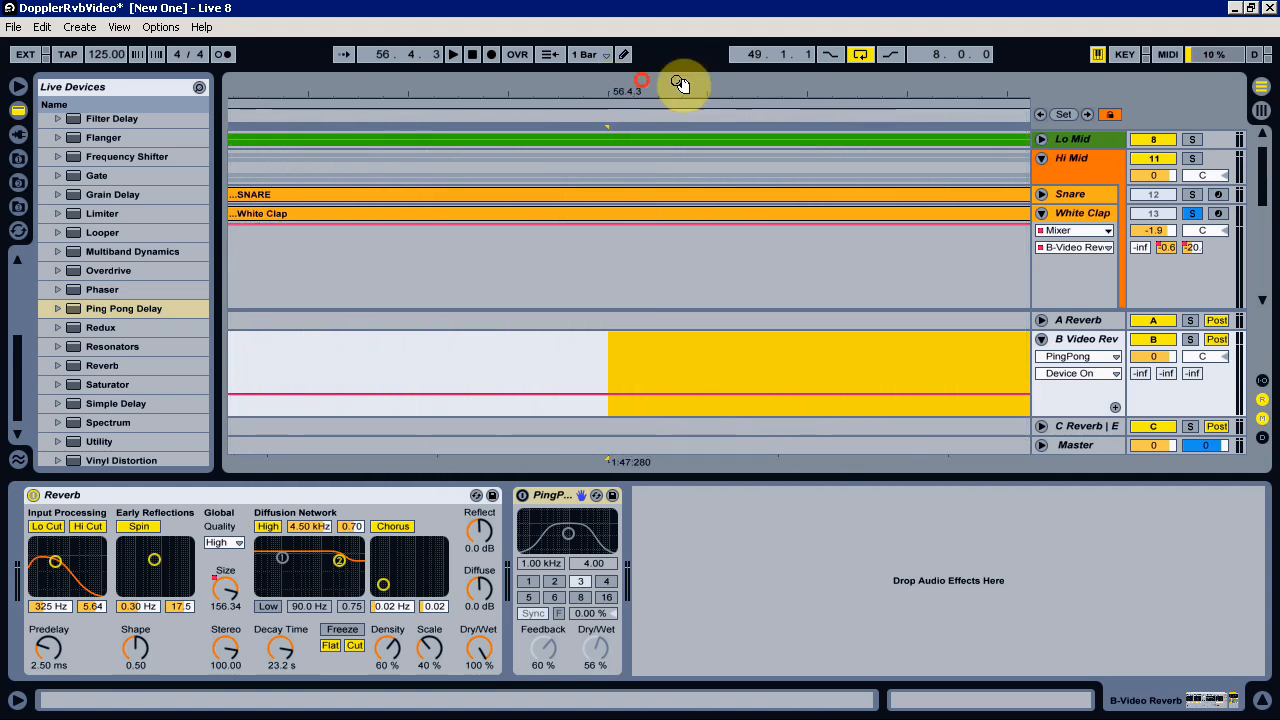
click(605, 393)
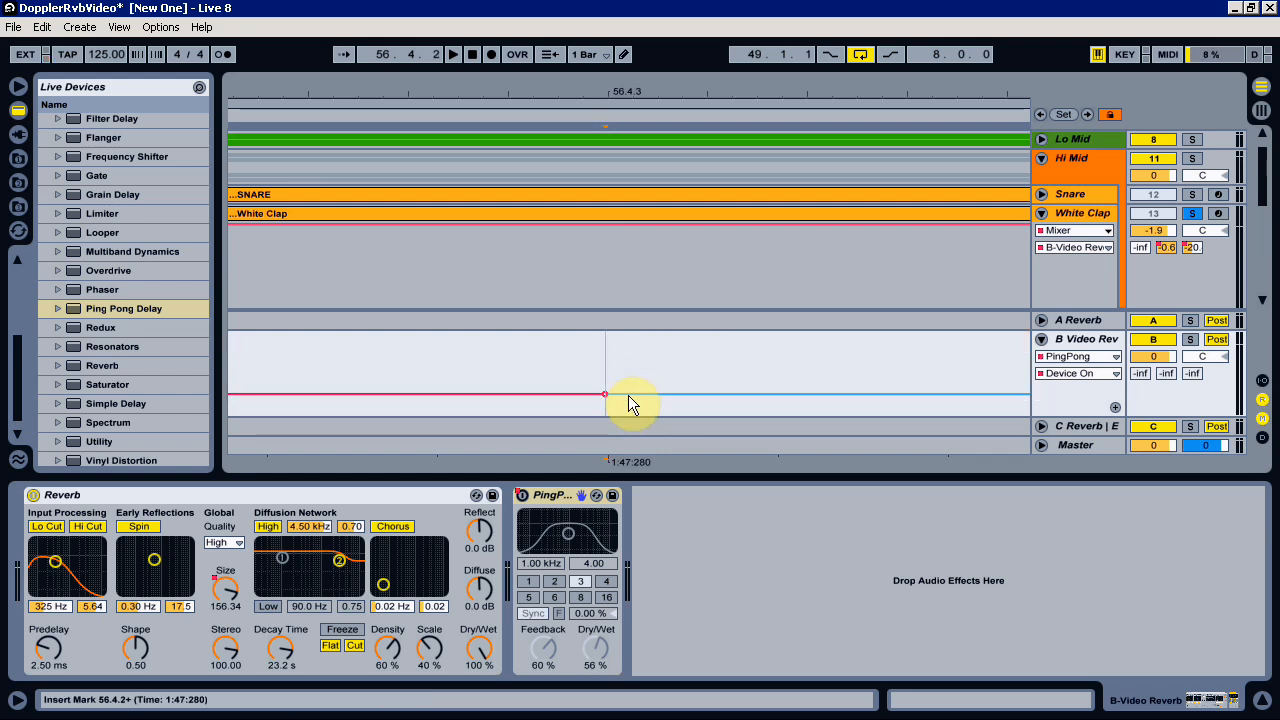
drag(628, 392, 605, 352)
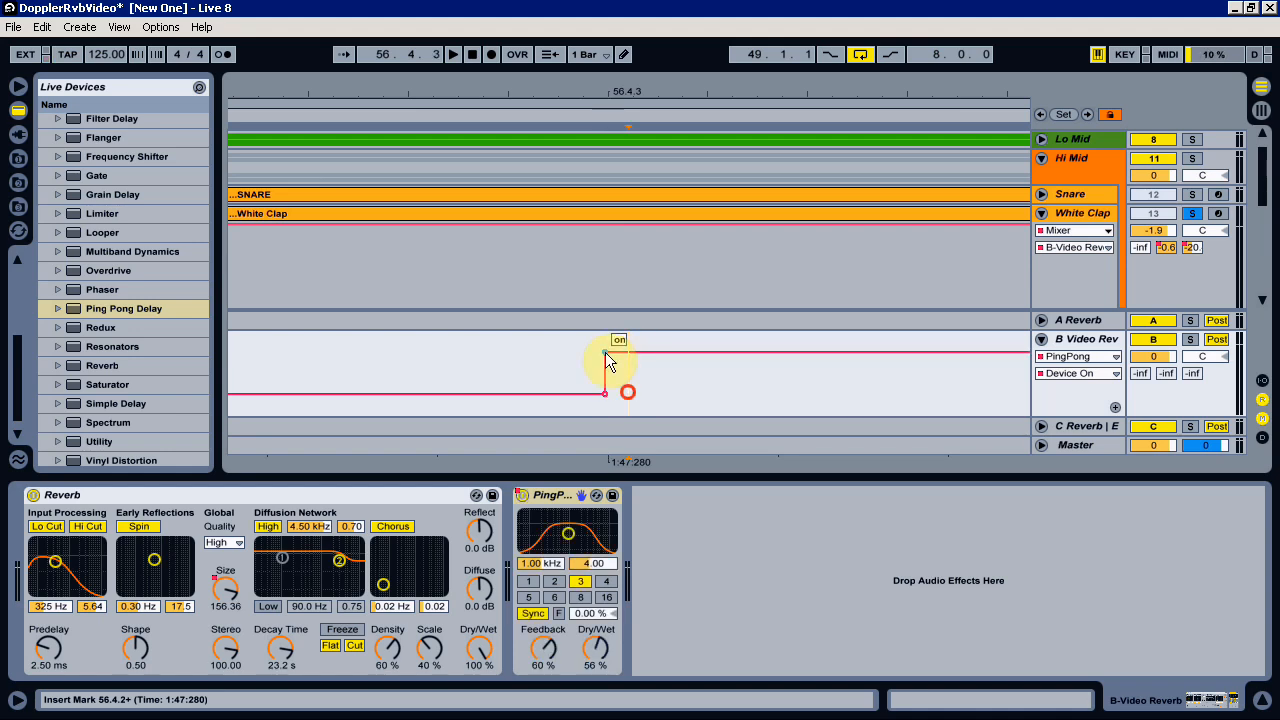
drag(609, 88, 612, 12)
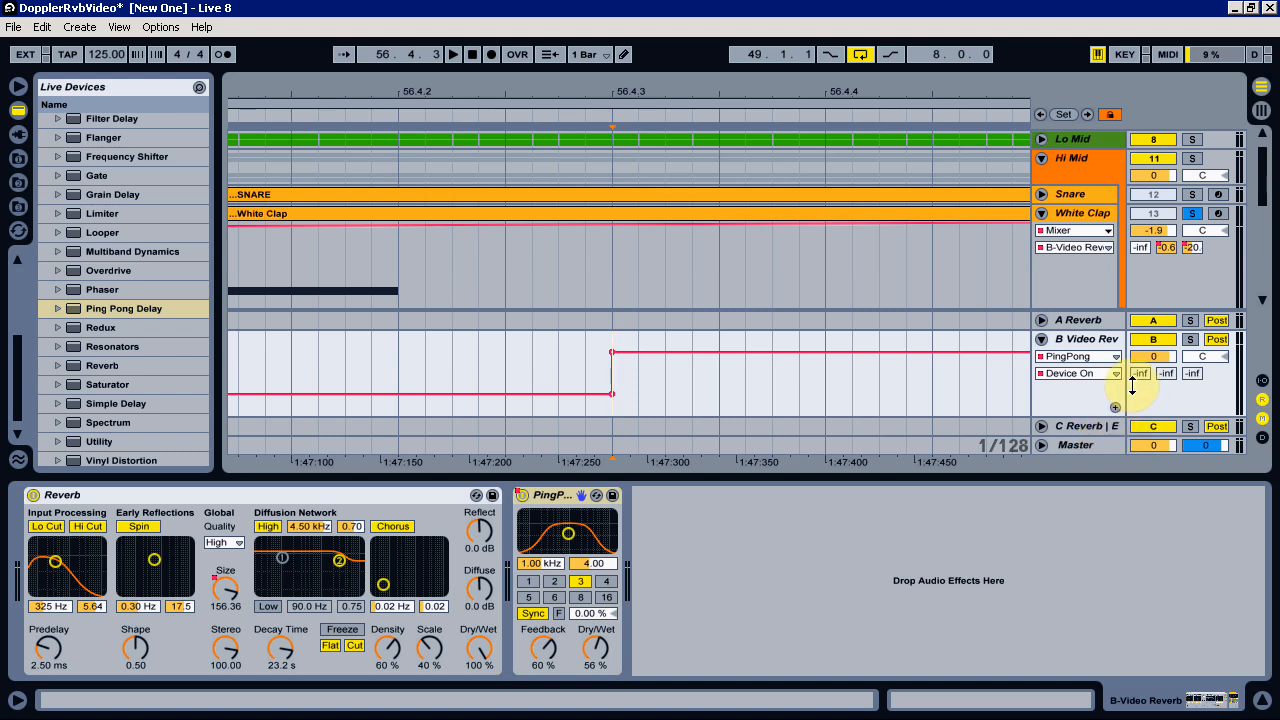
Show PingPong's Device On envelope in its own automation lane and Reverb's Room Size in the Video Reverb main lane
click(1116, 407)
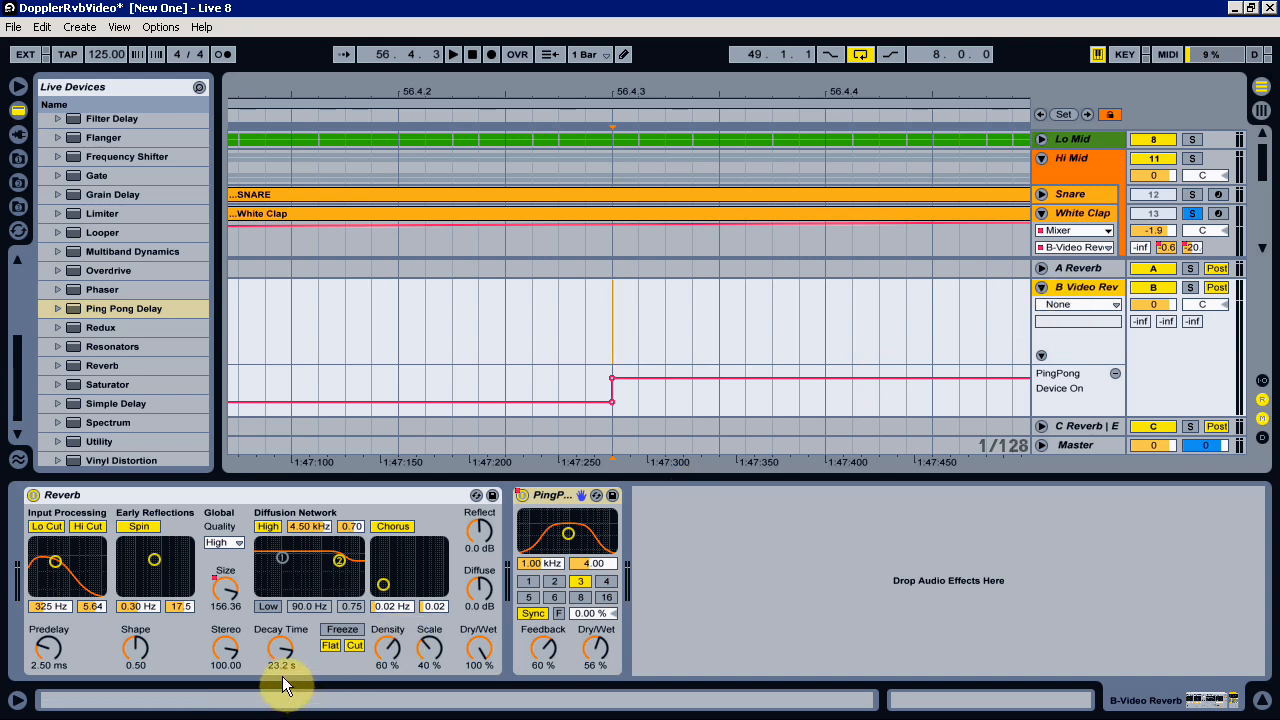
click(226, 594)
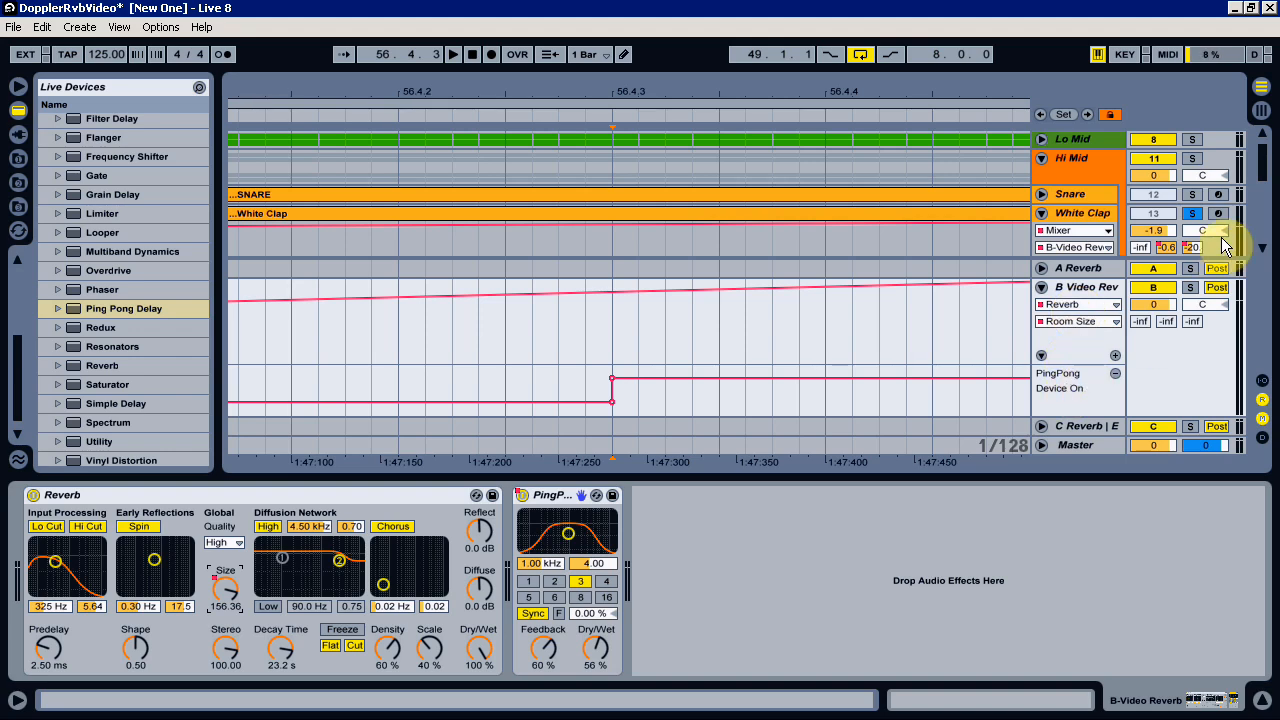
scroll(1265, 170, up, 2)
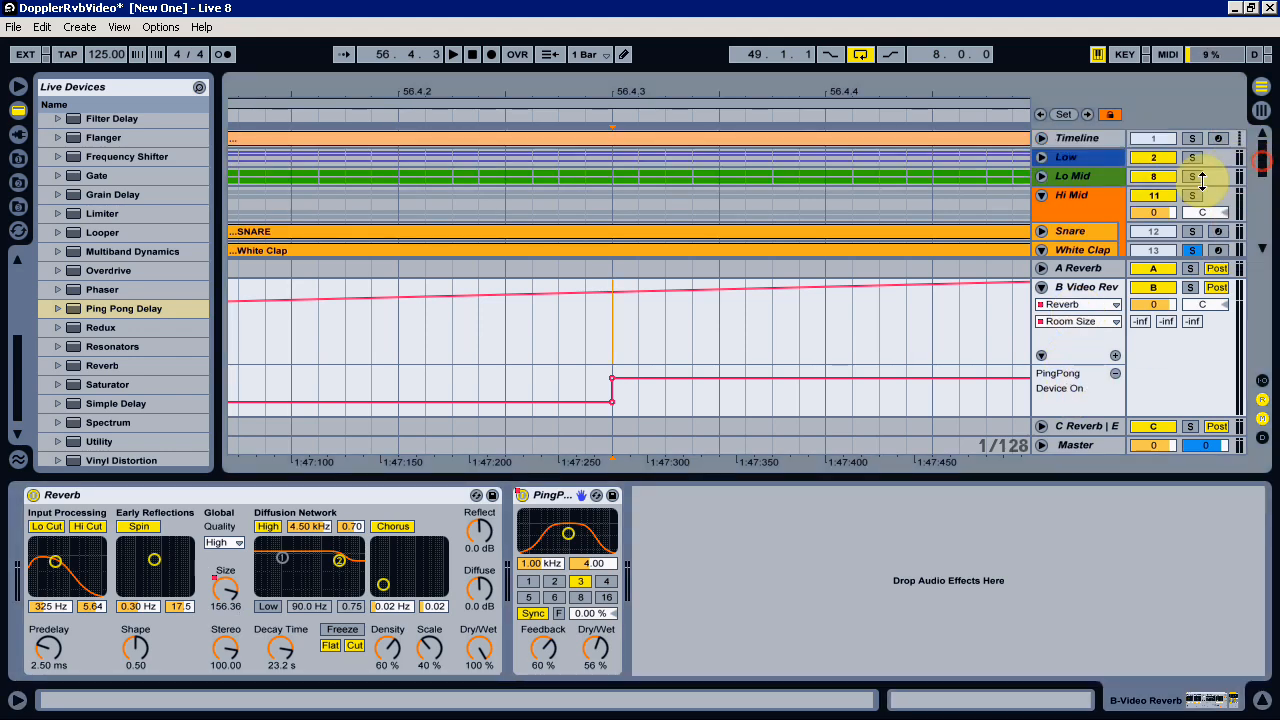
drag(703, 89, 703, 160)
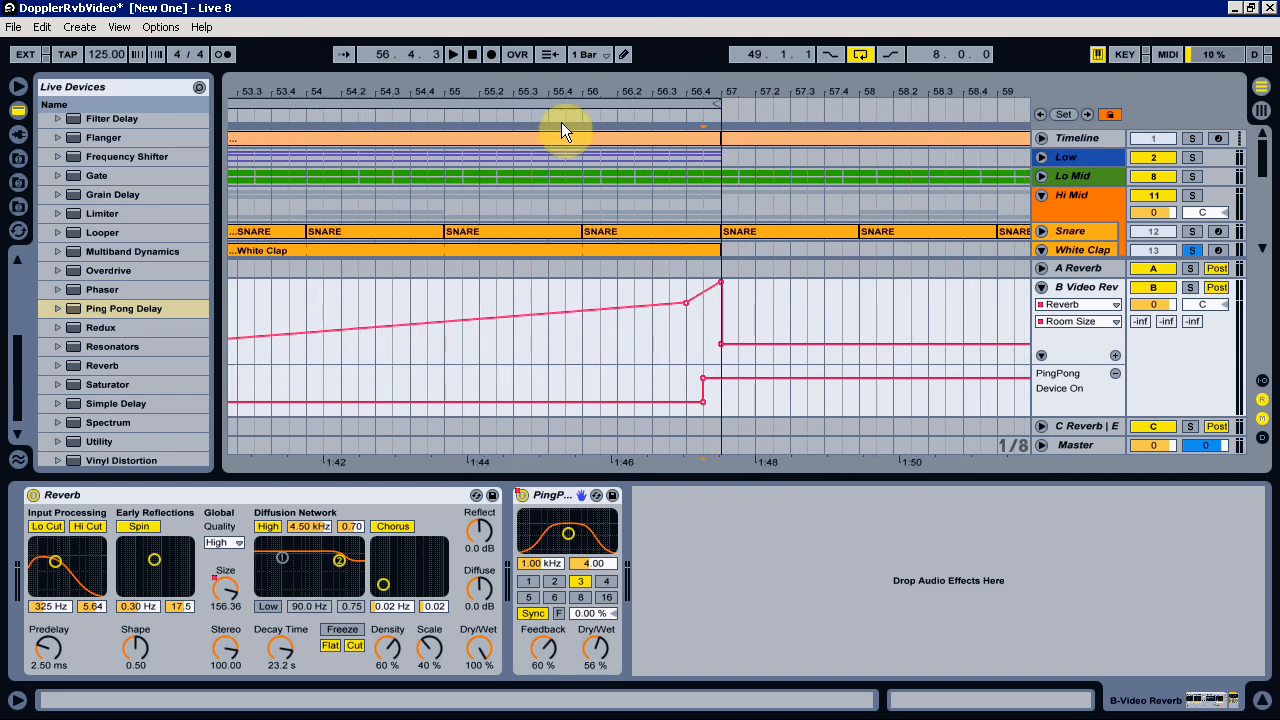
Turn off looping and play the clap section through past bar 57 to hear the reverb build and delay
click(515, 112)
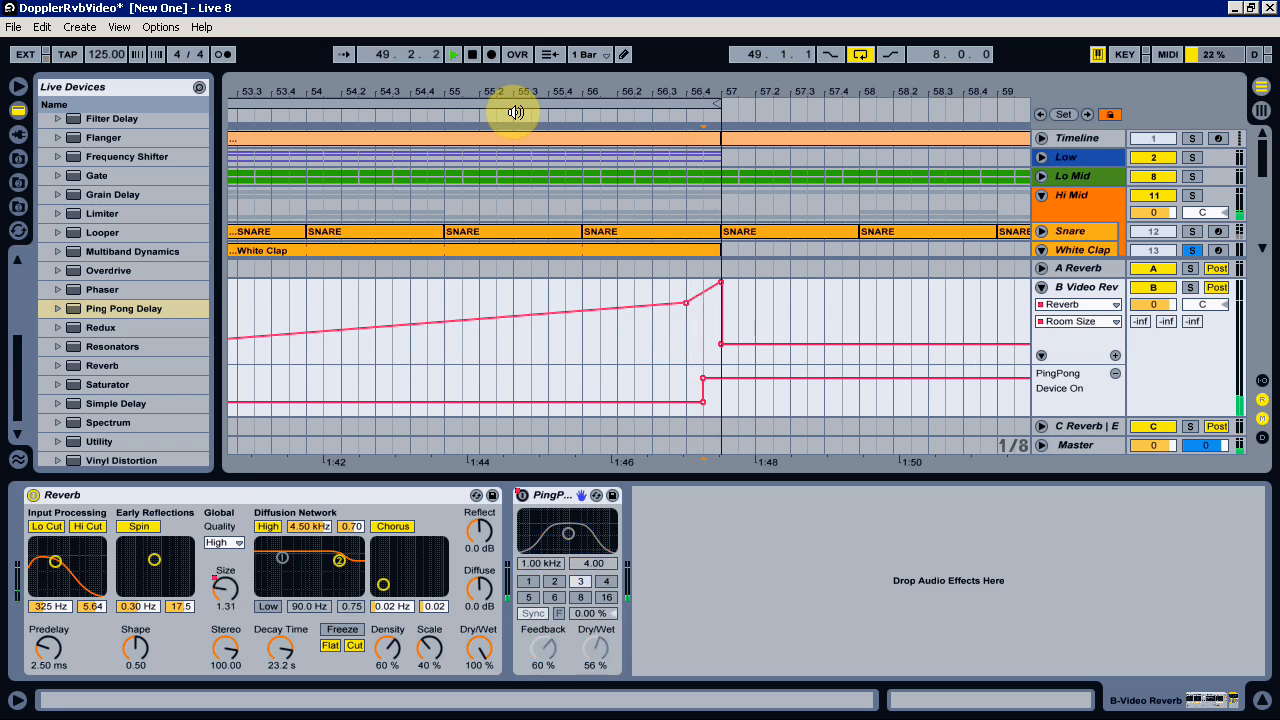
click(859, 55)
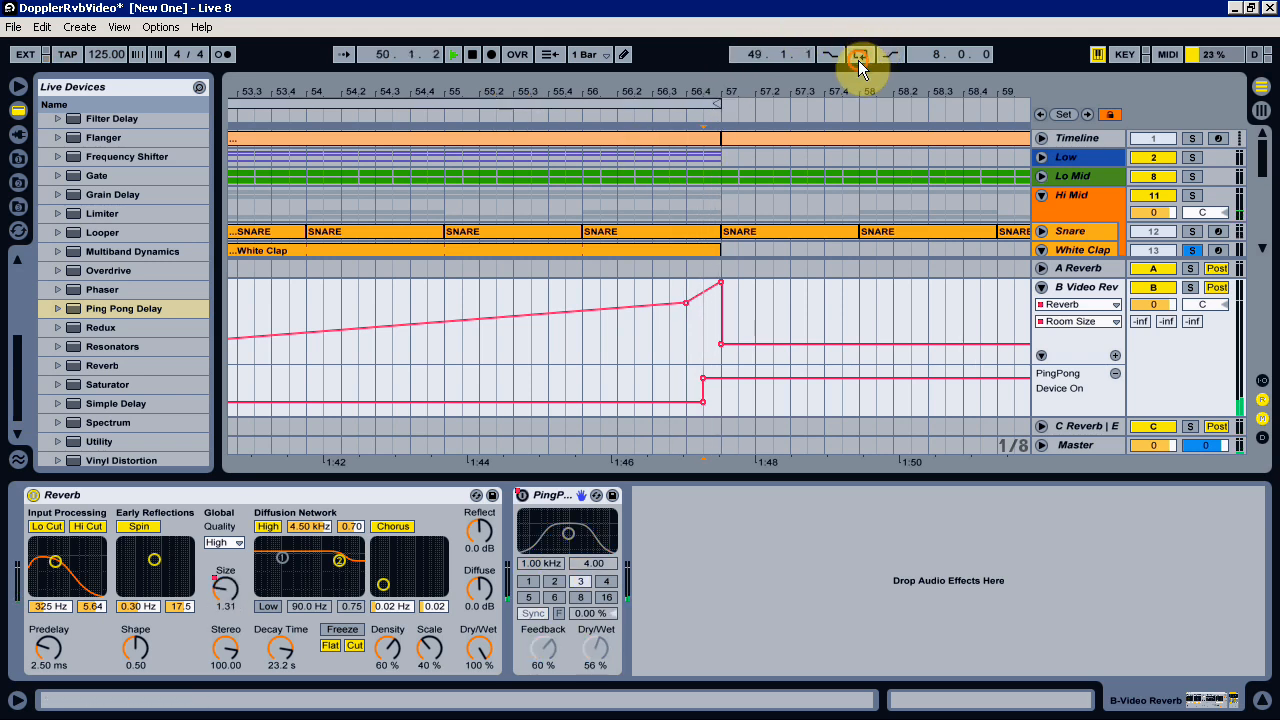
click(551, 111)
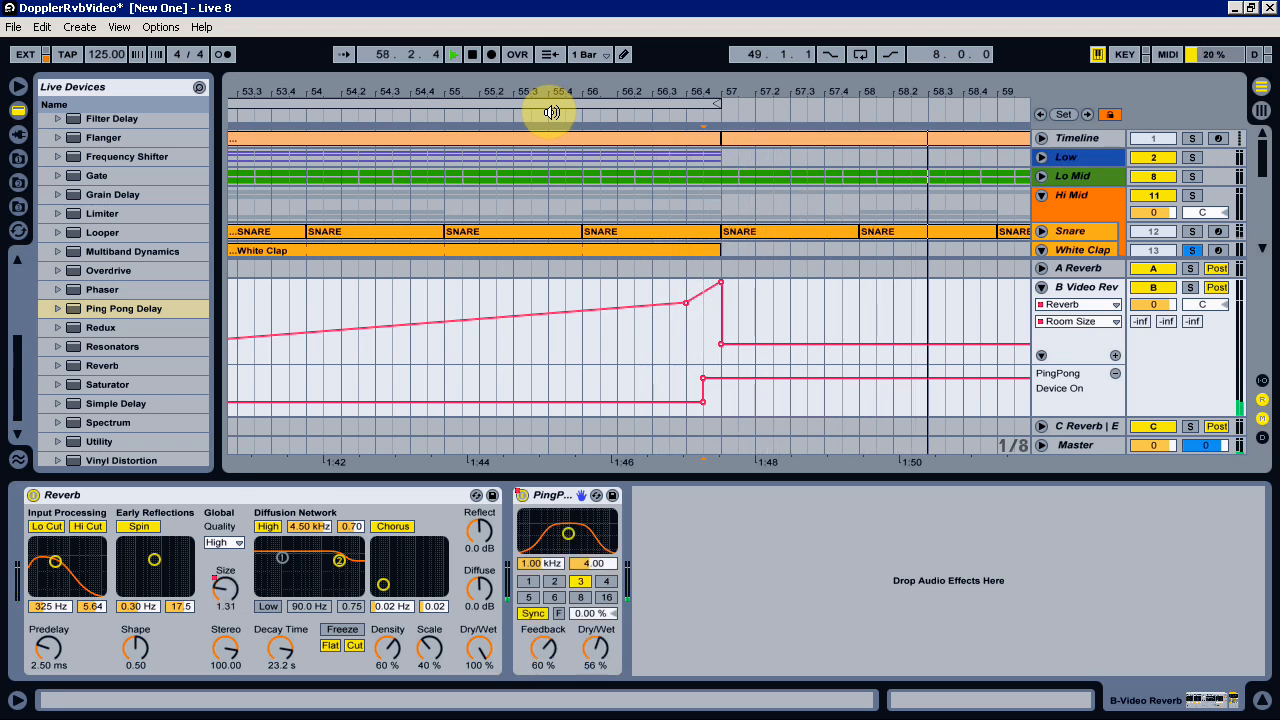
key(space)
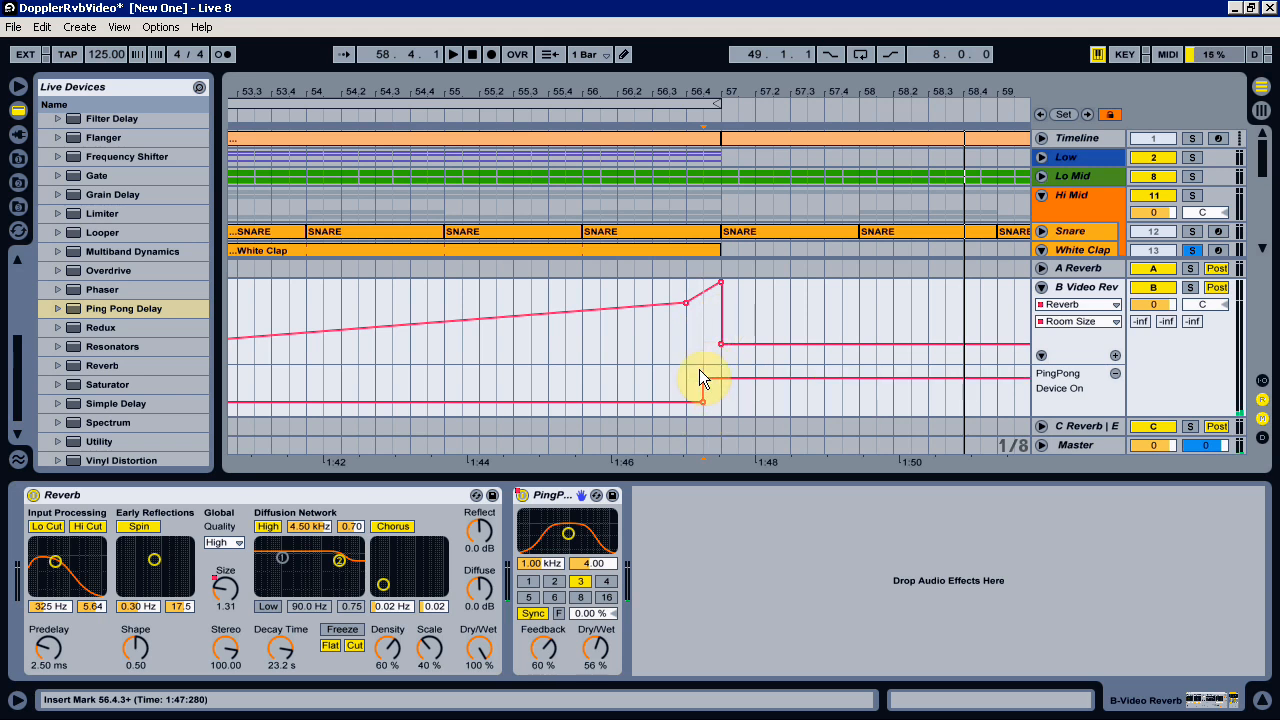
mouse_move(701, 379)
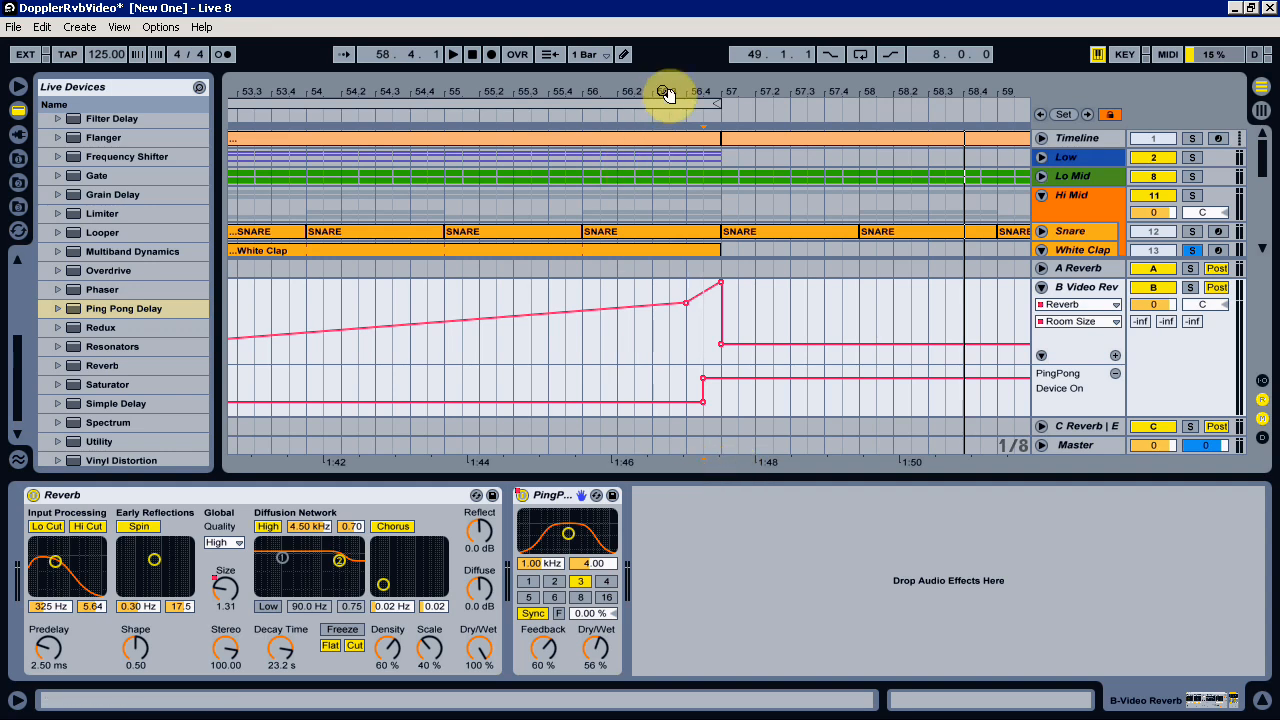
Raise the Reverb's In Filter Freq envelope on the Video Reverb return to about 4.36 kHz between 49.1.1 and 57.1.1
drag(668, 93, 668, 43)
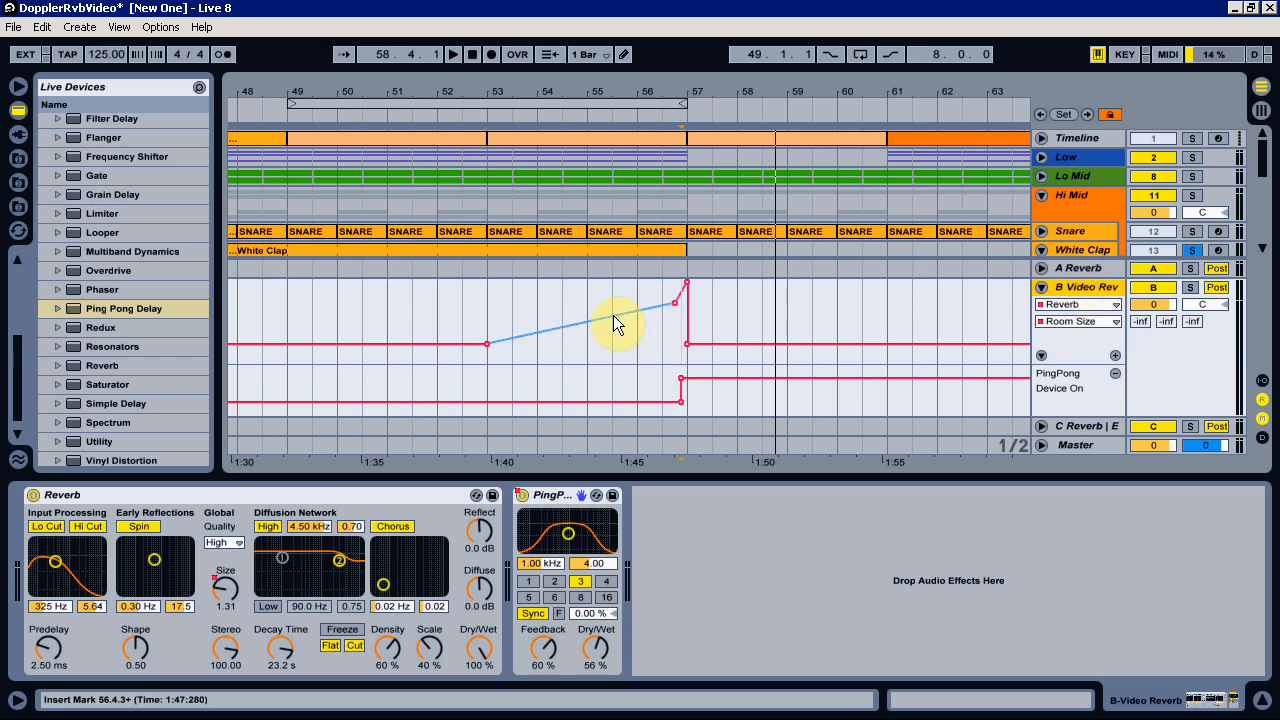
click(47, 606)
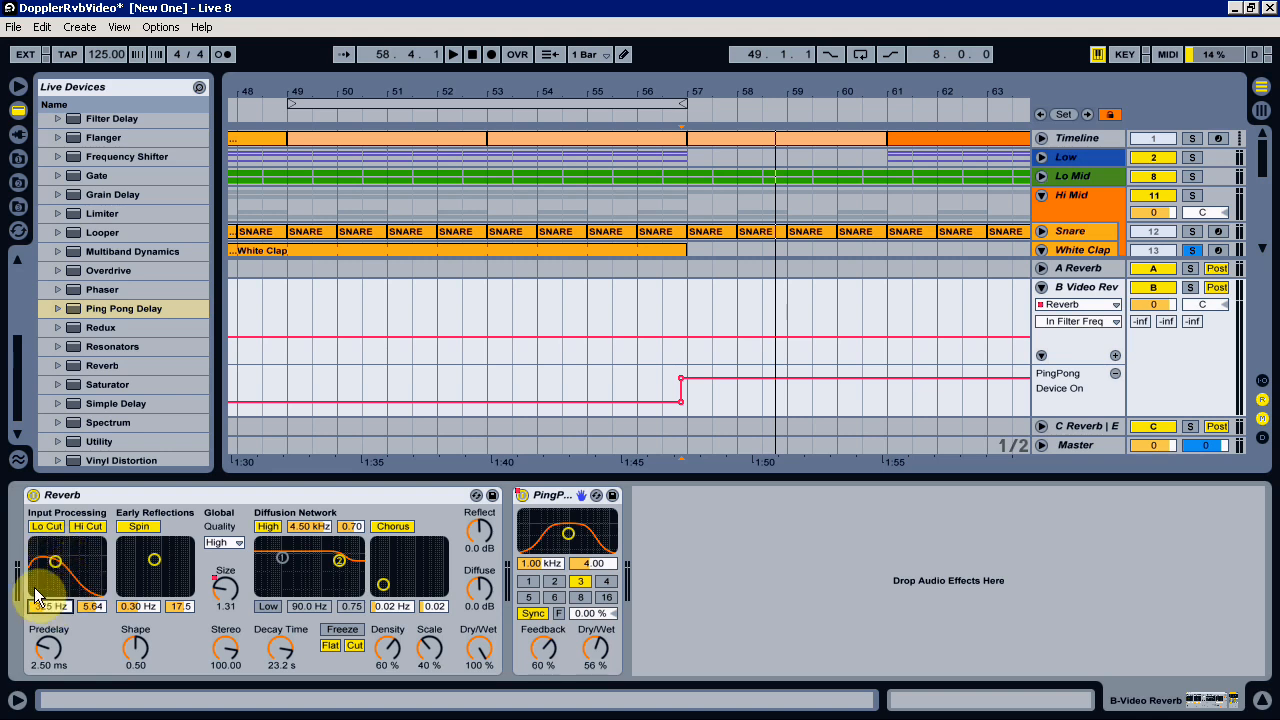
click(71, 575)
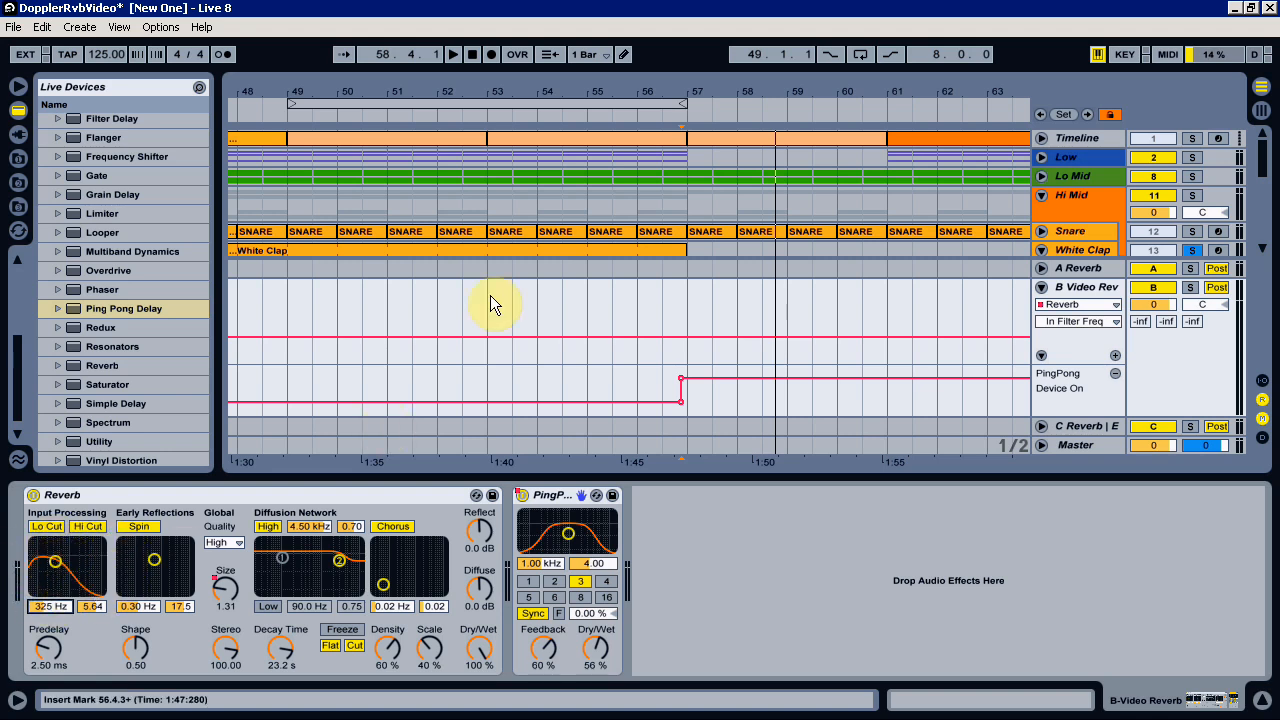
drag(597, 92, 716, 90)
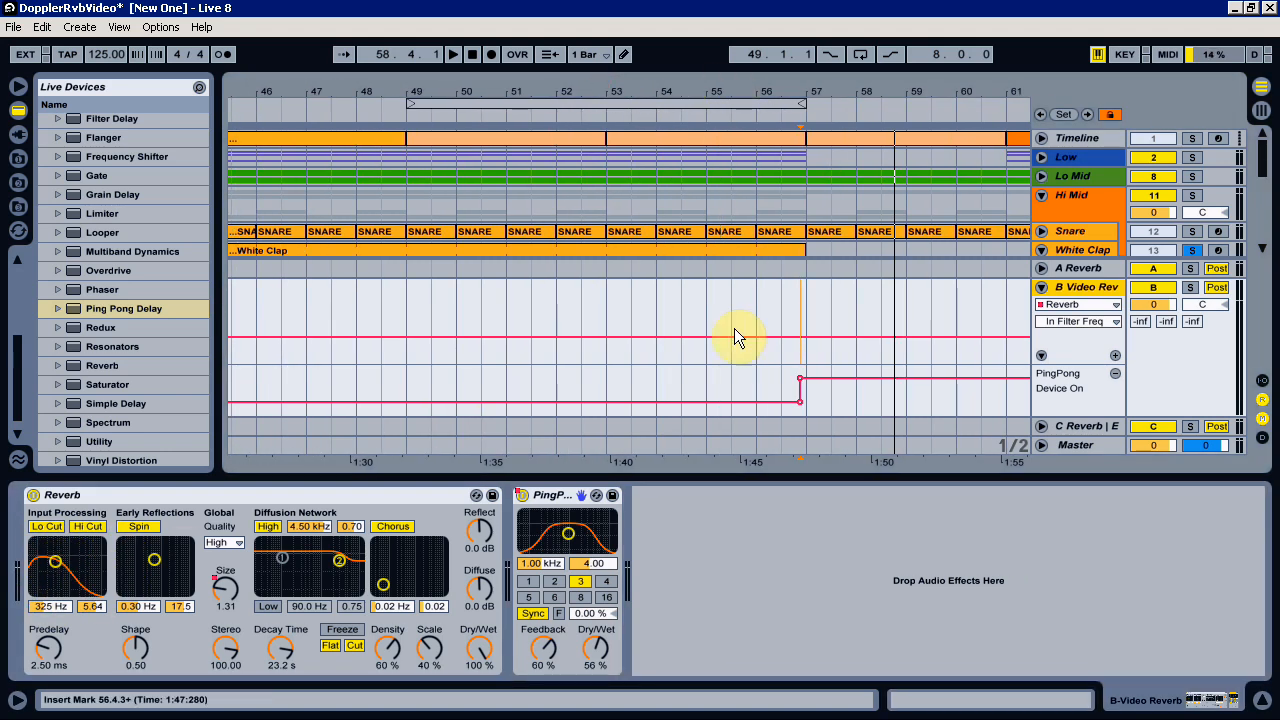
drag(802, 300, 448, 330)
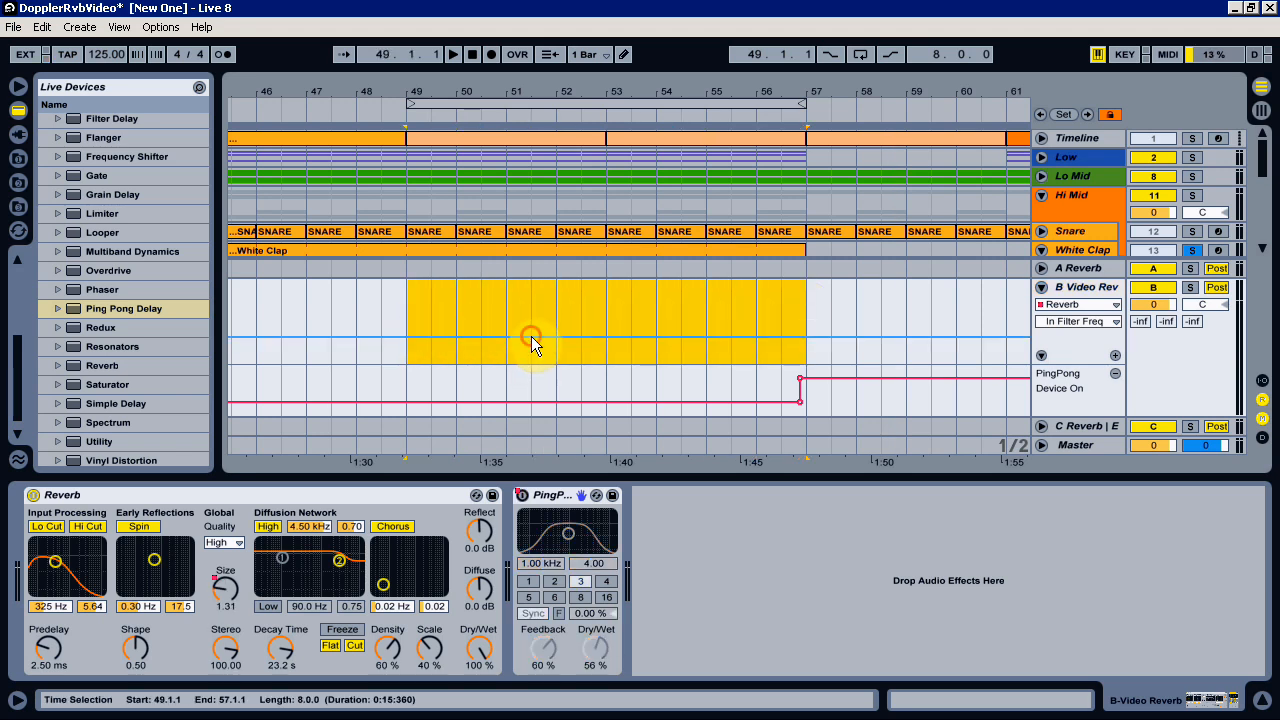
drag(531, 337, 531, 300)
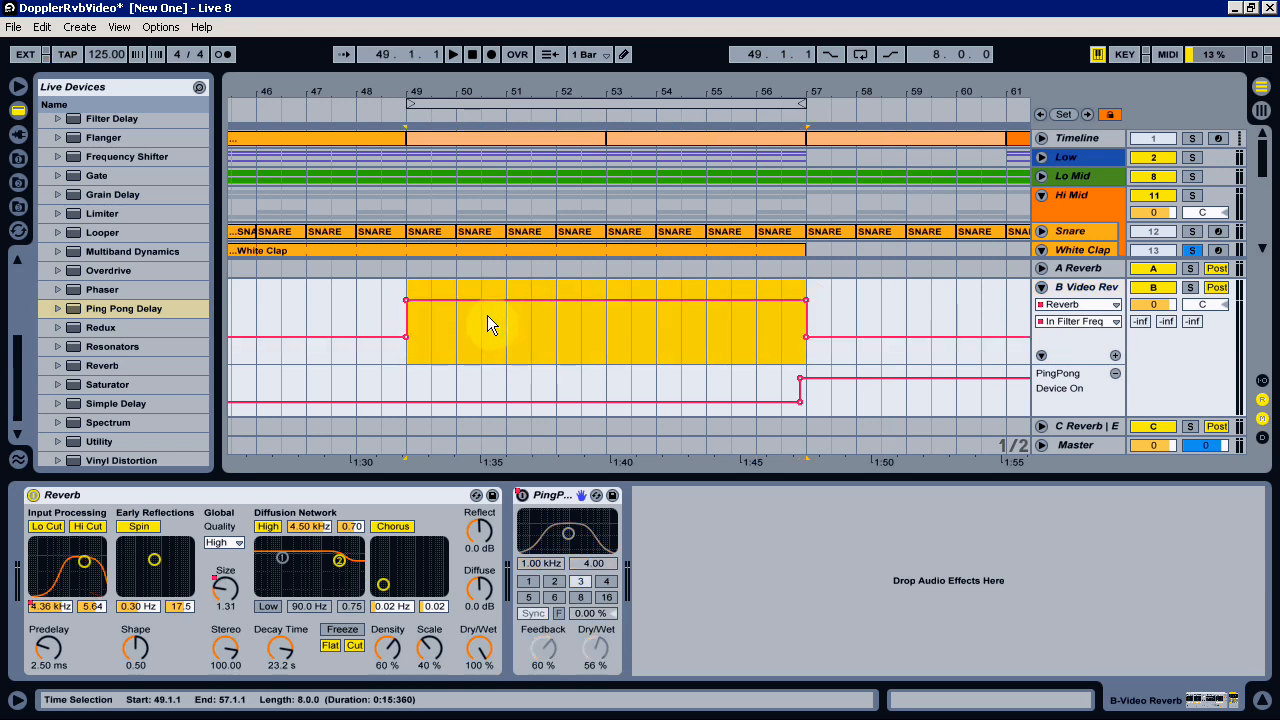
Turn the raised filter section into a curved ramp with breakpoints at about 598 Hz on 53.1.1 and 1.34 kHz on 56.1.1
double_click(405, 301)
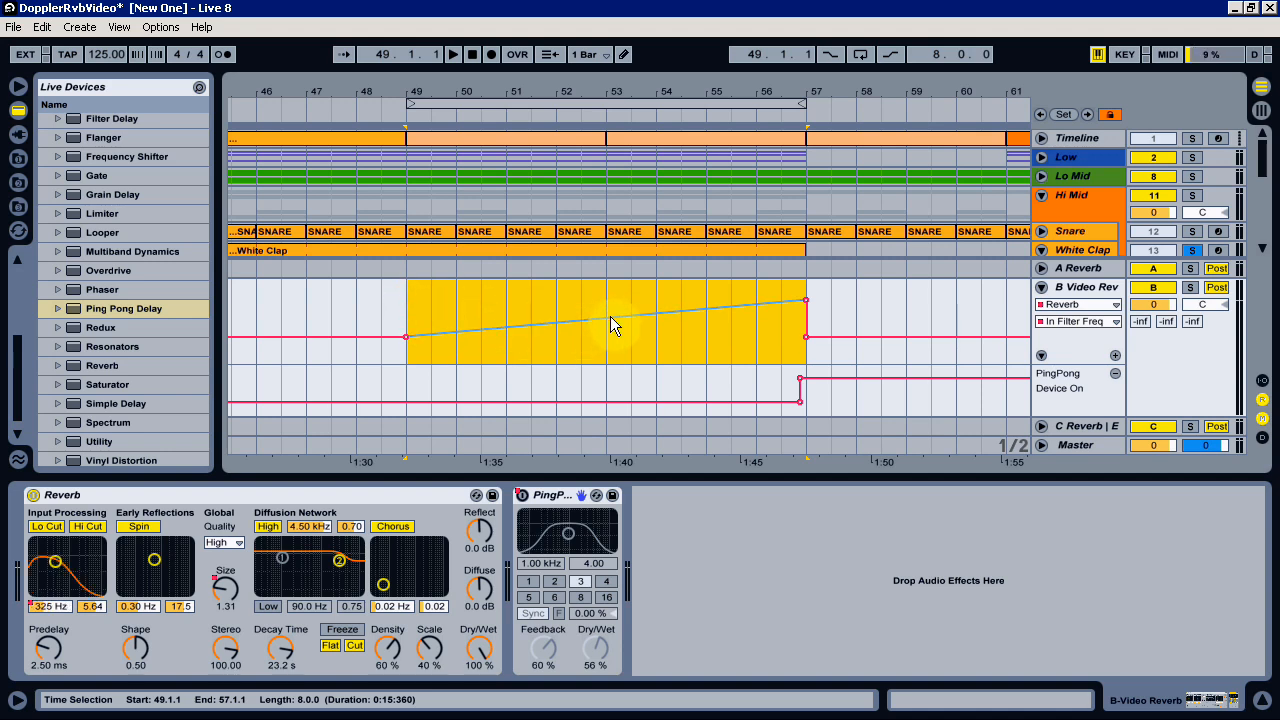
drag(604, 319, 607, 328)
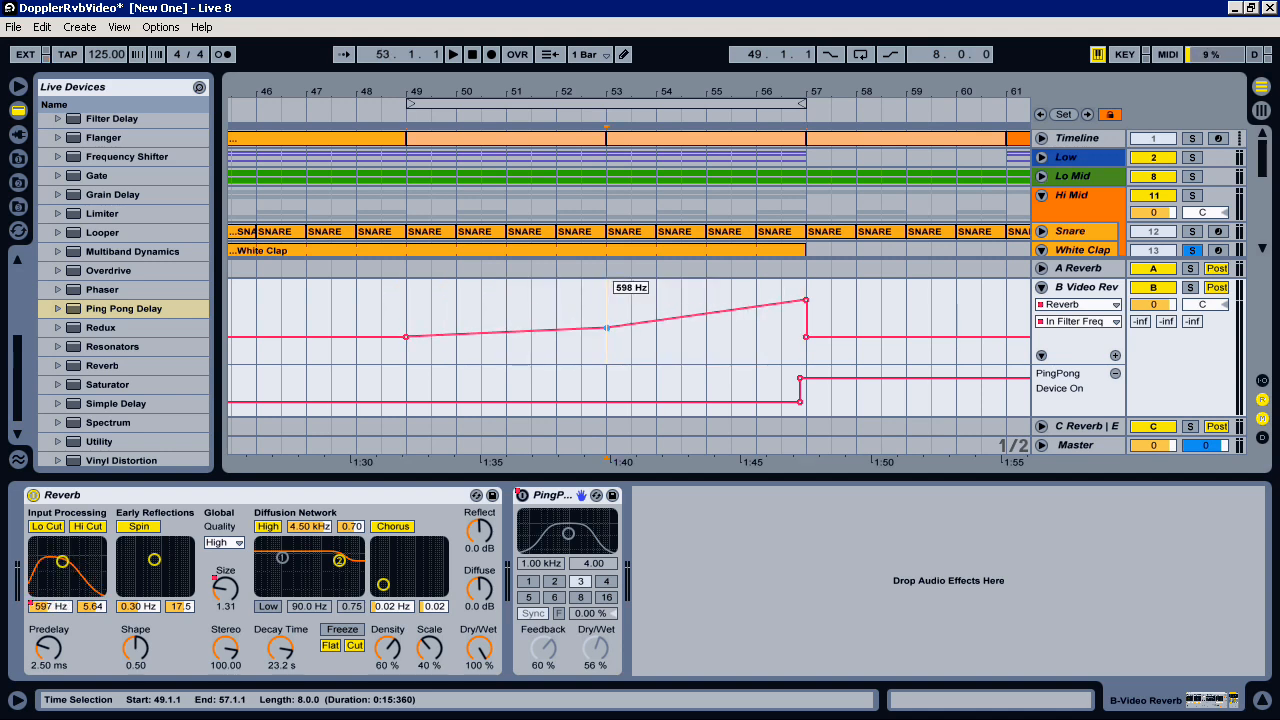
click(754, 316)
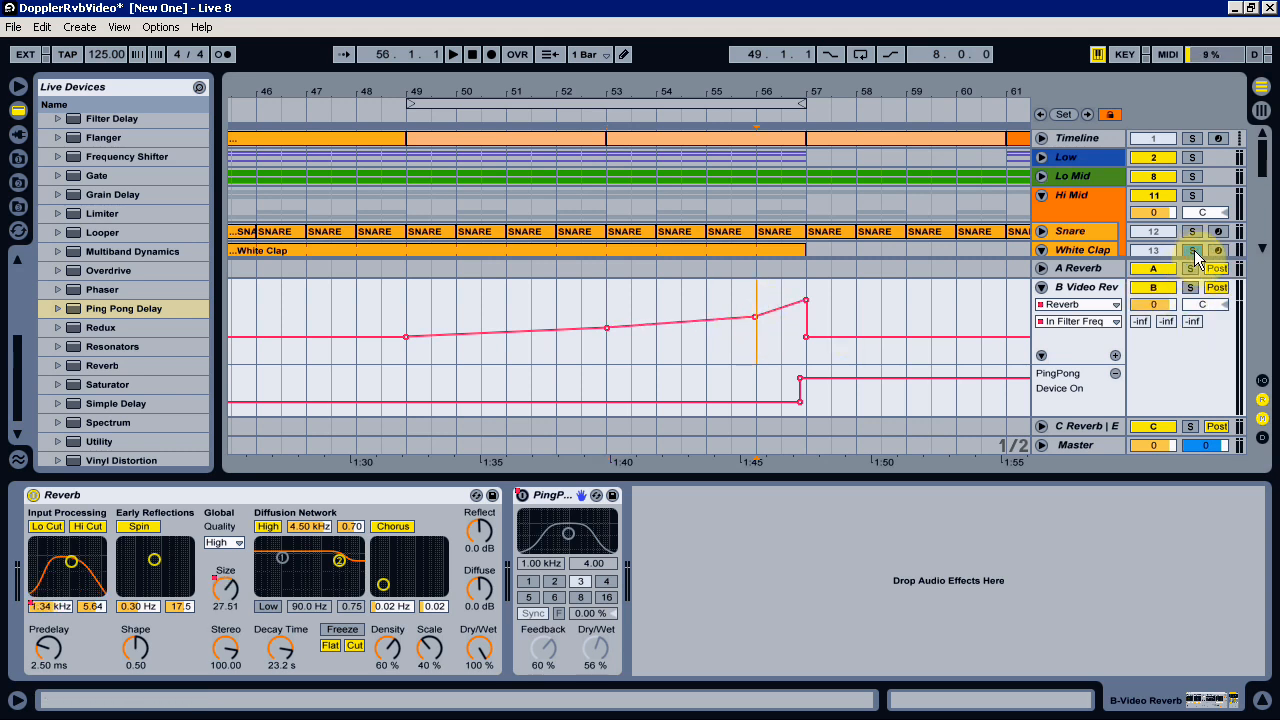
Unsolo White Clap, fold the Video Reverb return and unfold White Clap, and play the full mix past bar 57
click(1067, 290)
click(1042, 288)
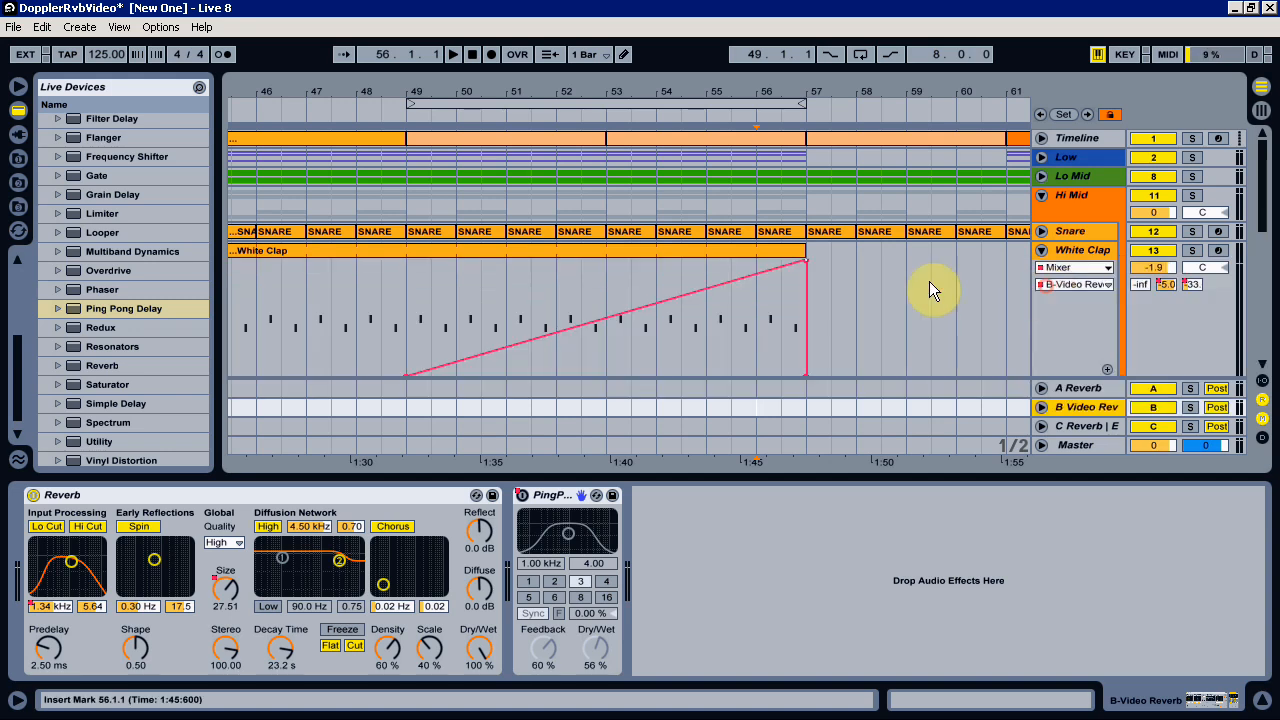
drag(720, 90, 720, 50)
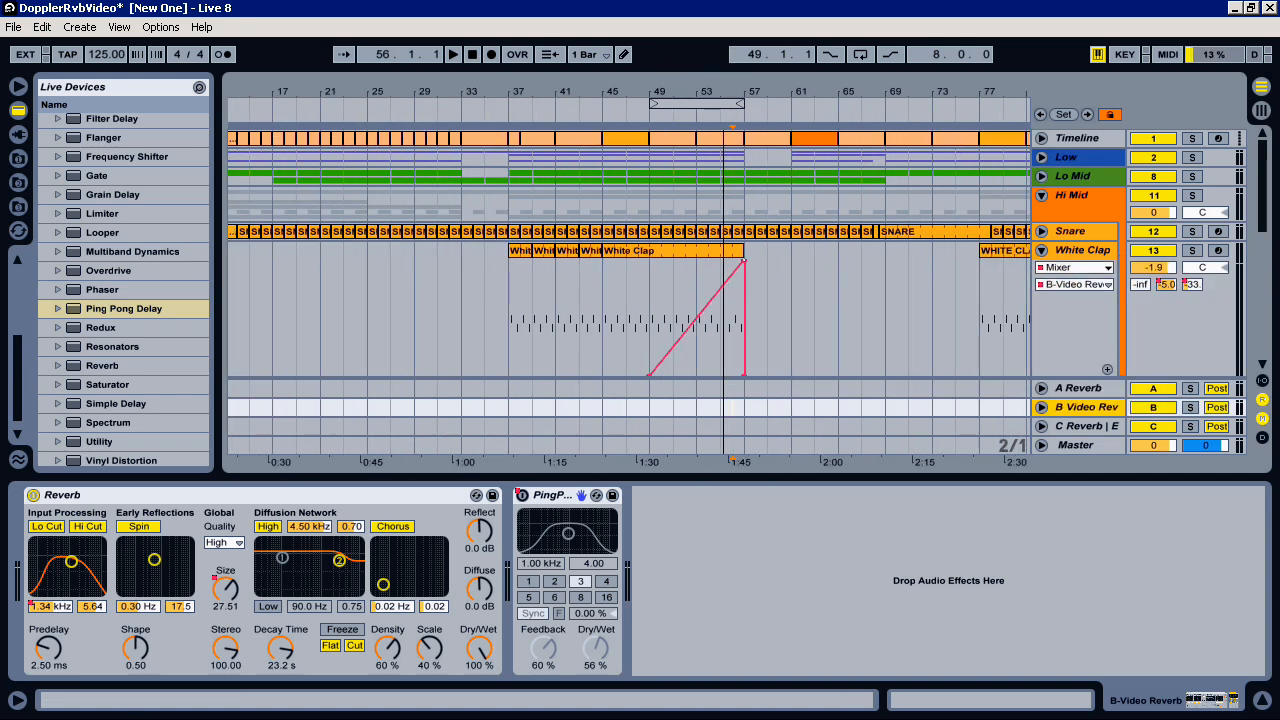
click(640, 113)
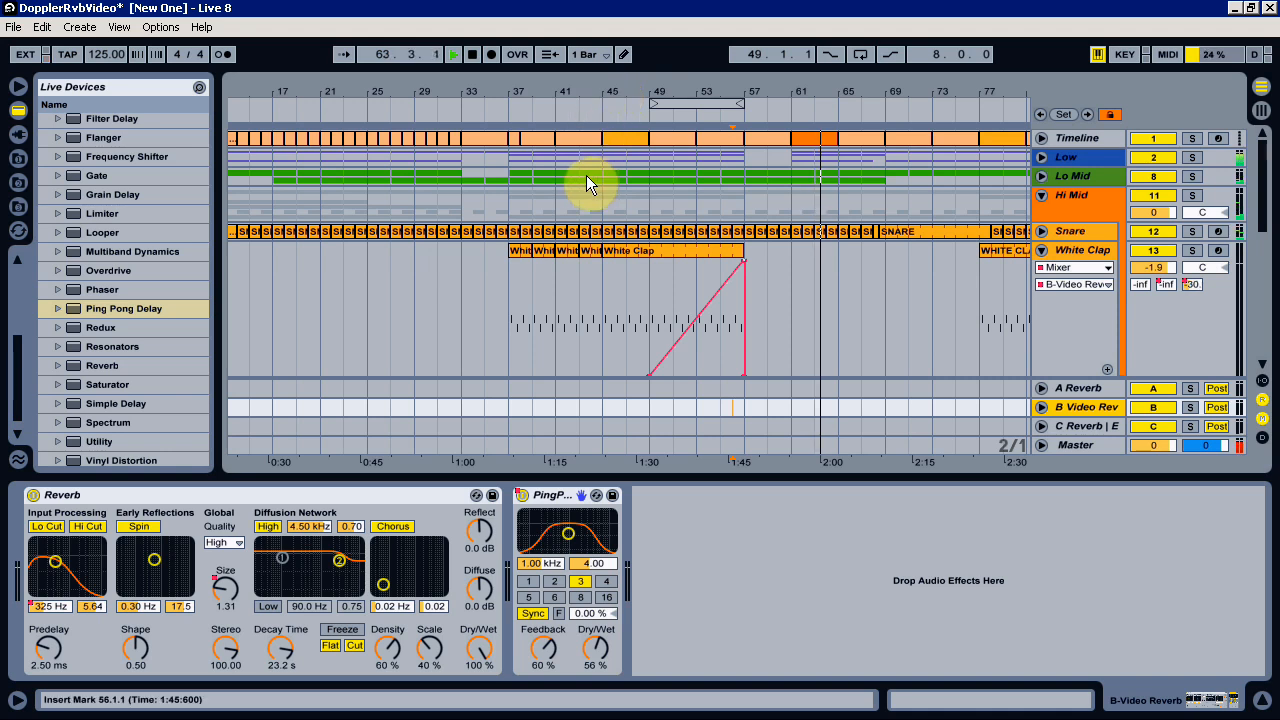
key(space)
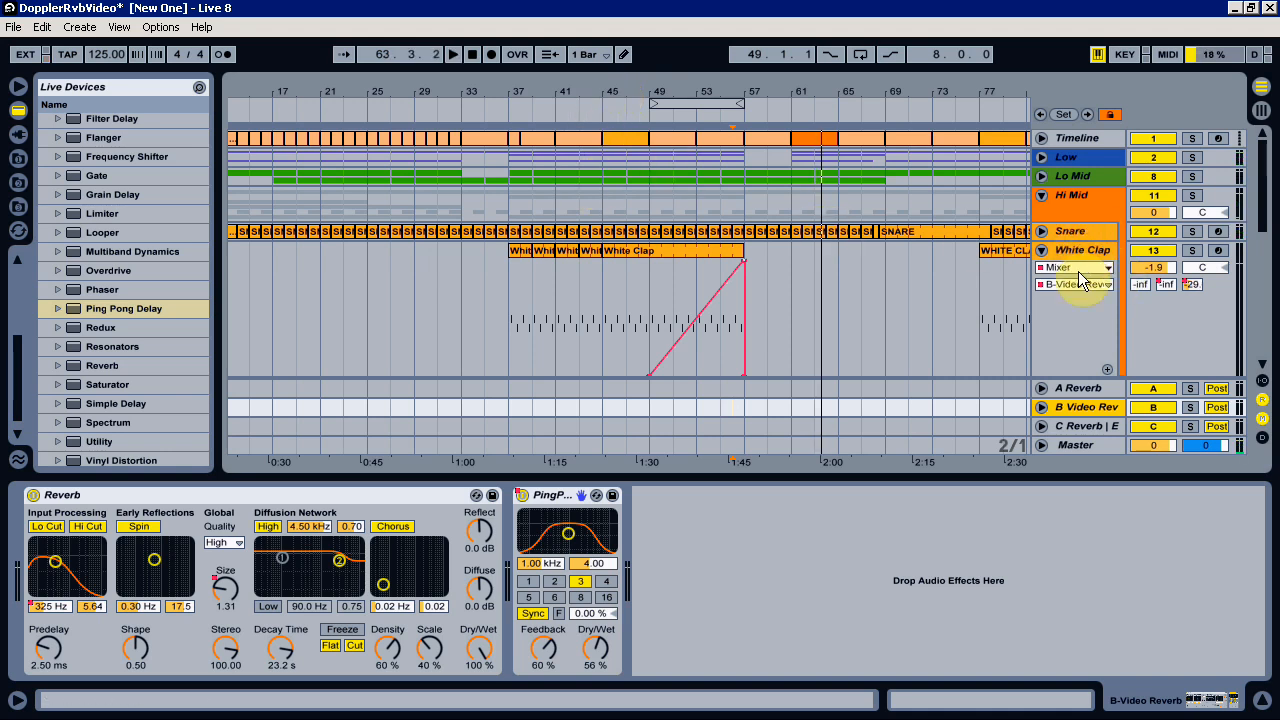
Add an EQ Eight after PingPong on the Video Reverb return and set band 1 to a low cut at 244 Hz
click(1136, 411)
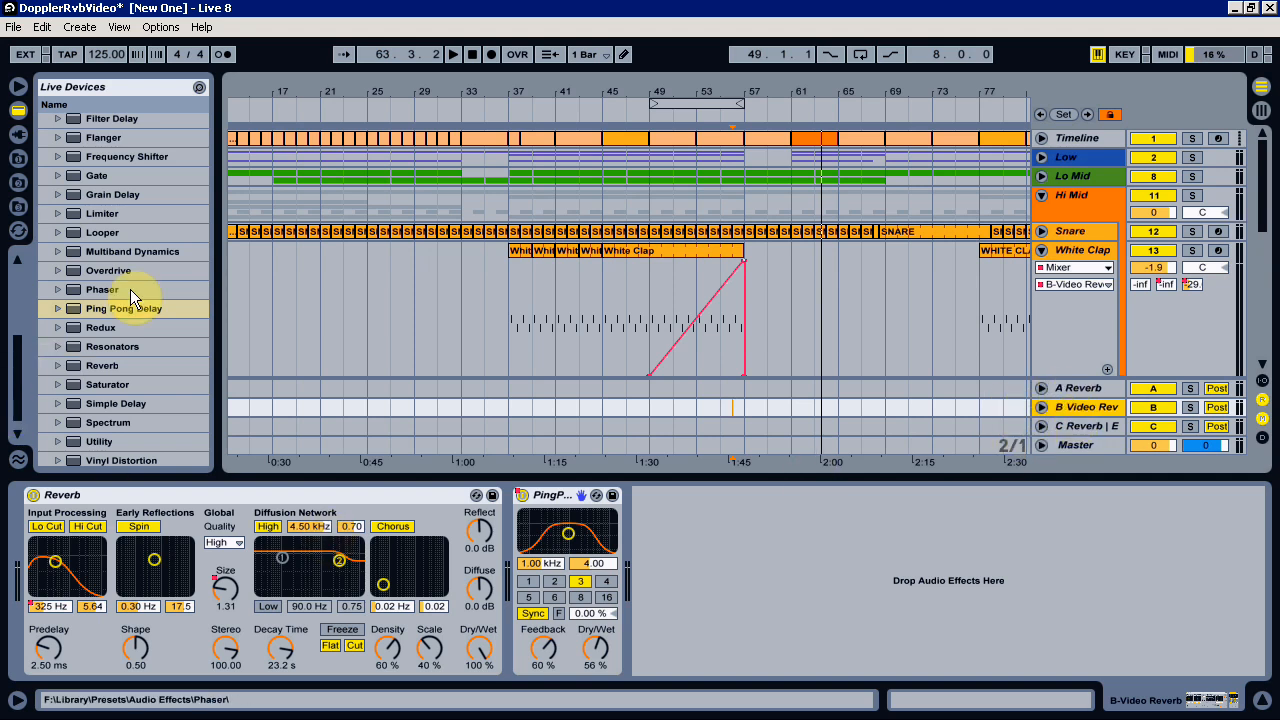
scroll(97, 260, up, 3)
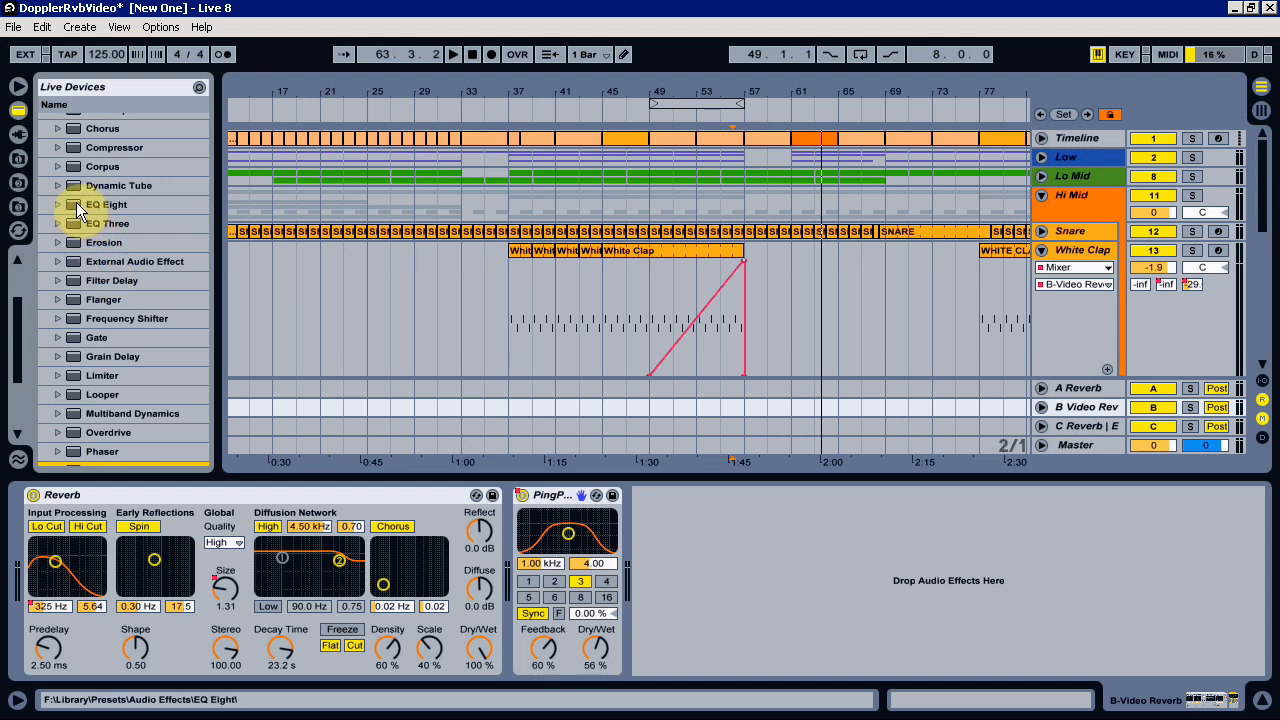
click(76, 202)
drag(336, 222, 816, 598)
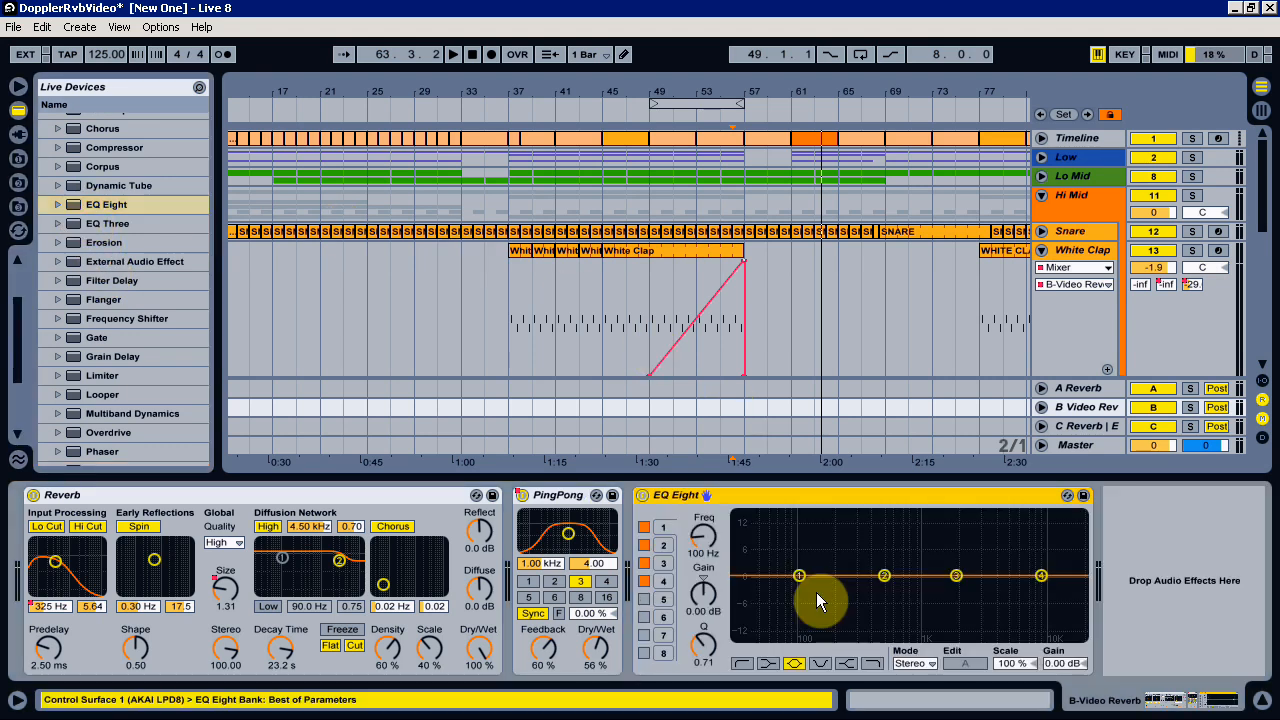
click(741, 663)
mouse_move(703, 537)
mouse_down()
mouse_move(703, 500)
mouse_move(703, 512)
mouse_up()
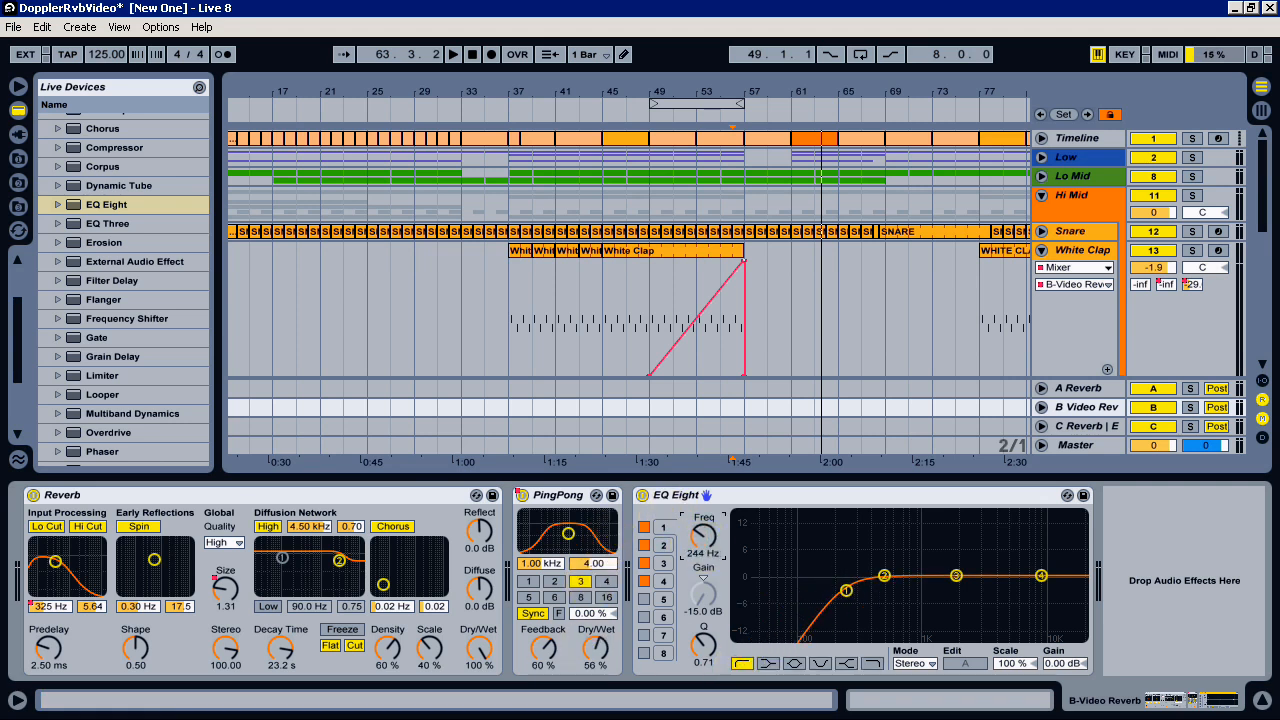